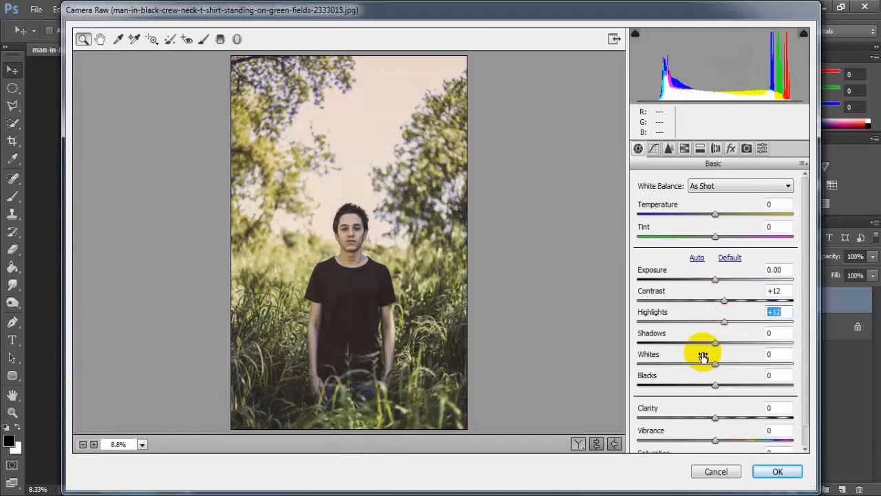
Set the photo's Shadows to -8, Blacks to -8 and Clarity to +12 in the Basic adjustments
drag(715, 344, 712, 349)
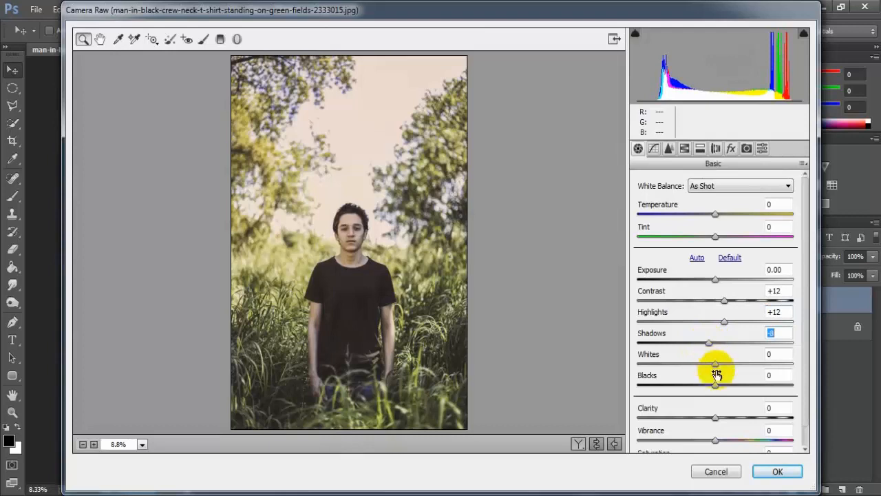
drag(718, 385, 712, 389)
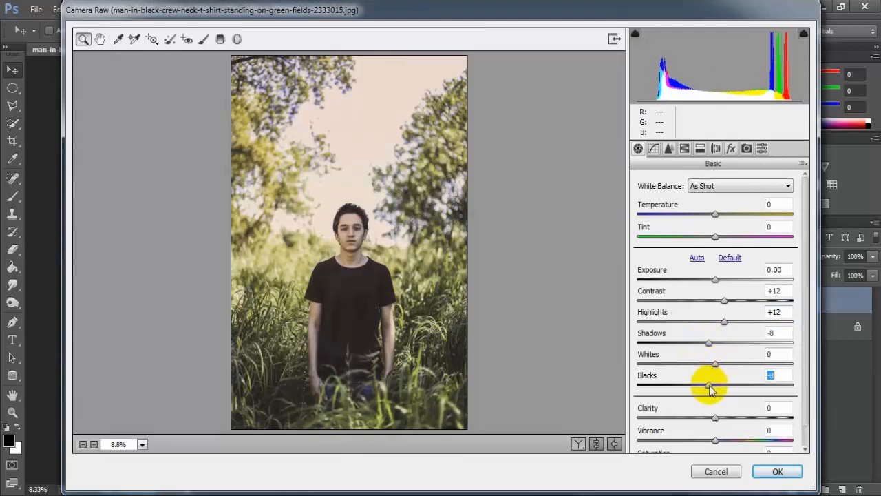
scroll(803, 403, down, 1)
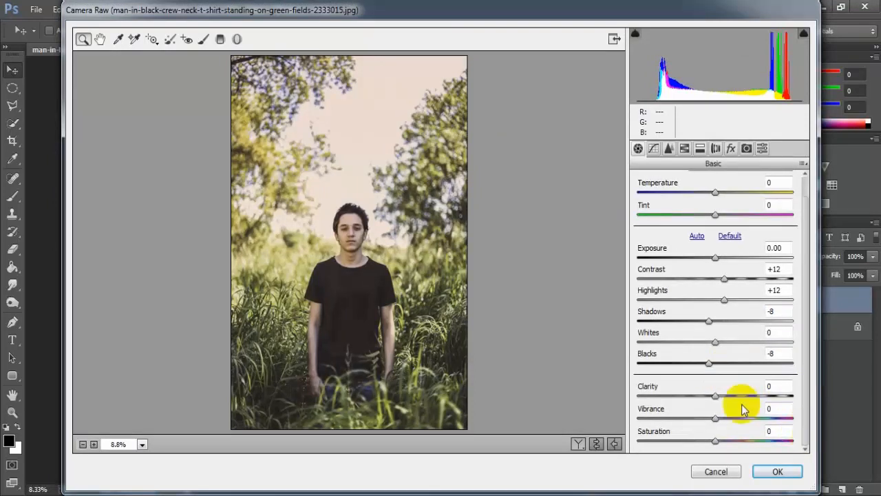
drag(716, 396, 725, 397)
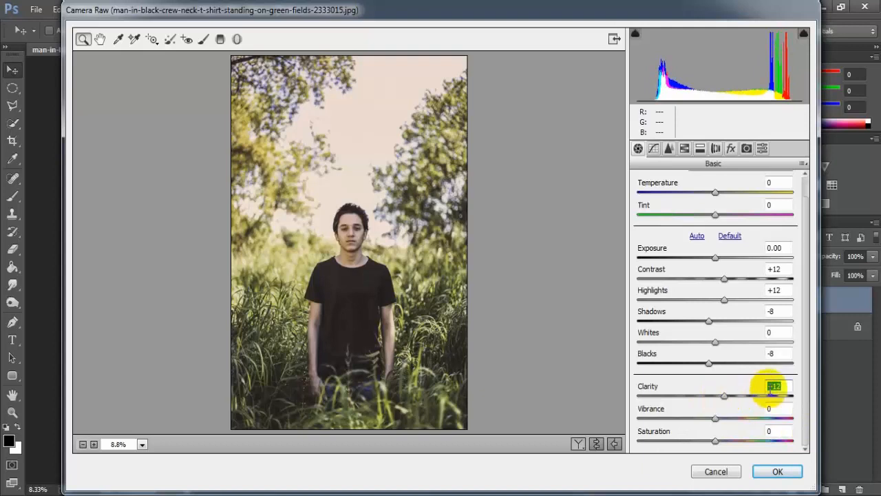
click(785, 386)
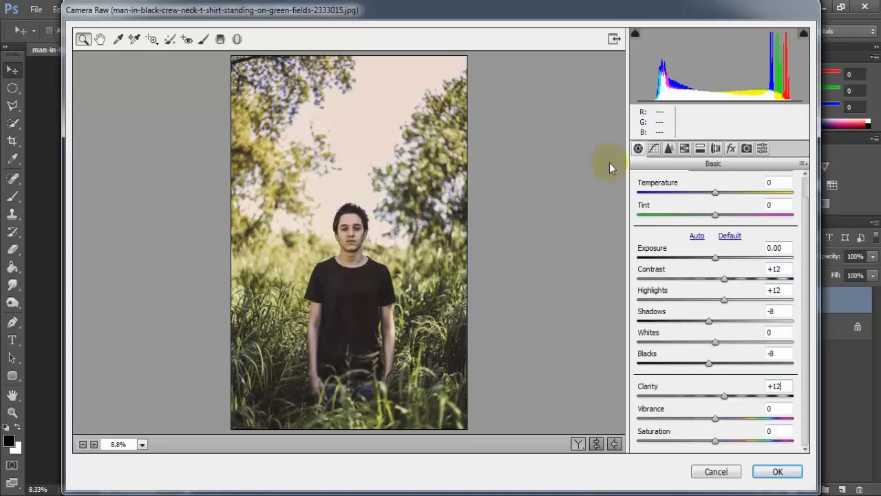
Set the sharpening Amount to 44 and the Luminance noise reduction to 18
click(668, 149)
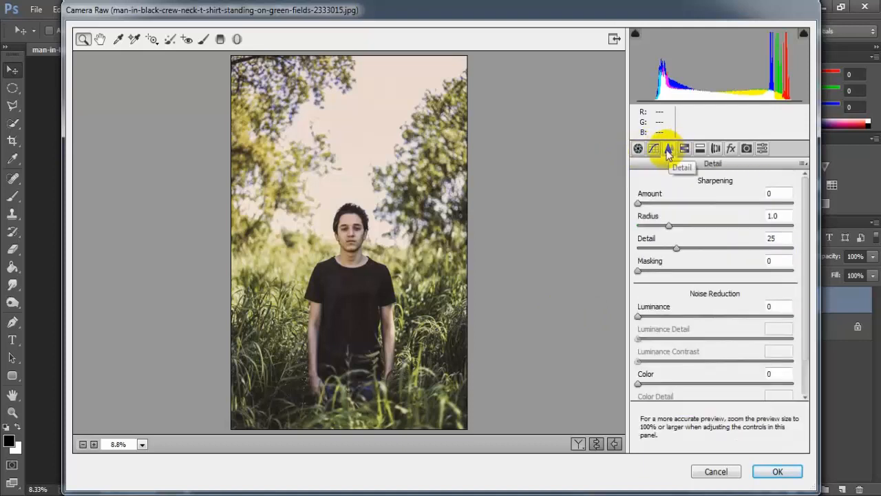
drag(637, 204, 681, 207)
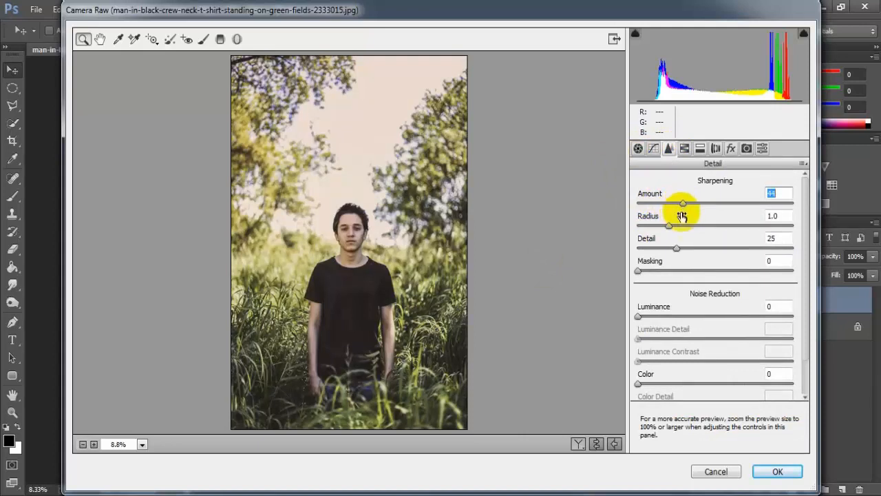
drag(637, 318, 664, 318)
click(775, 306)
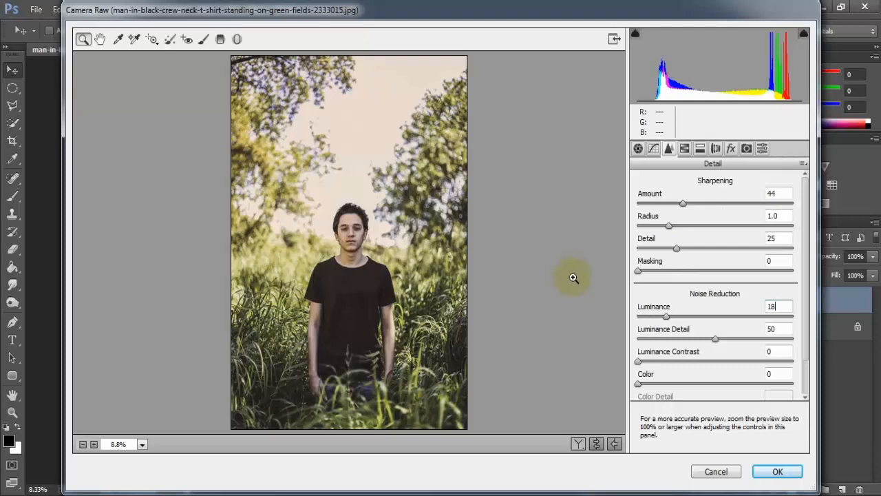
Shift the Greens hue to -100 in the HSL adjustments
click(686, 151)
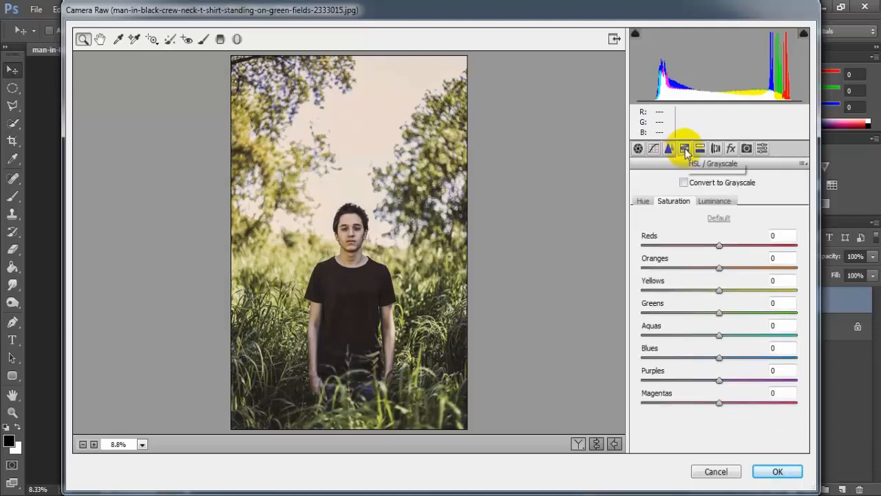
click(642, 201)
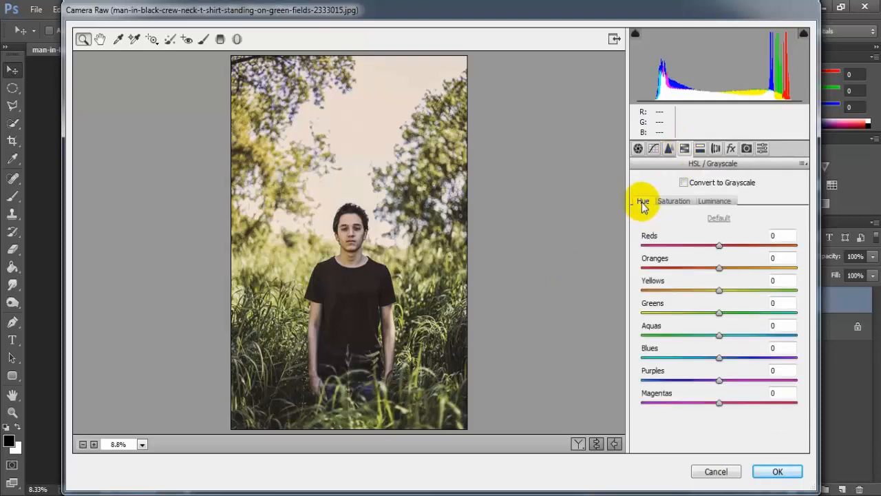
drag(721, 314, 642, 315)
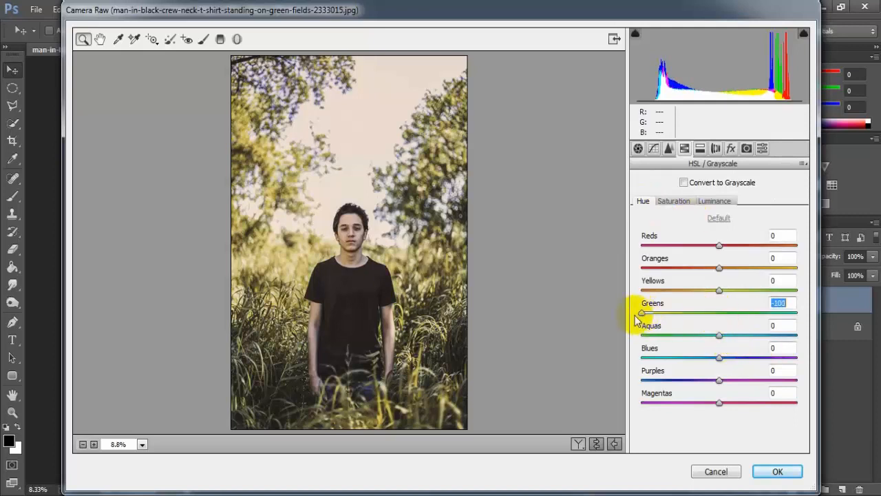
Set the HSL saturation of Reds to -11, Oranges to -18, Yellows to +100 and Greens to +72
click(665, 202)
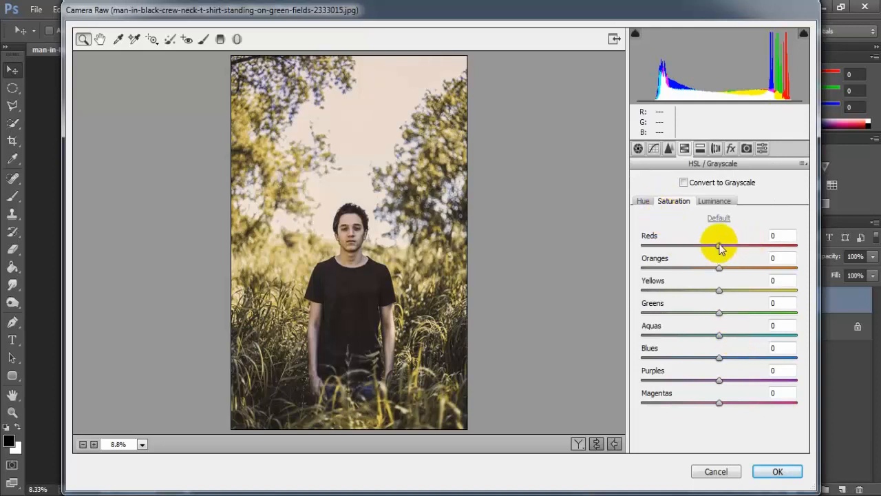
drag(719, 245, 711, 243)
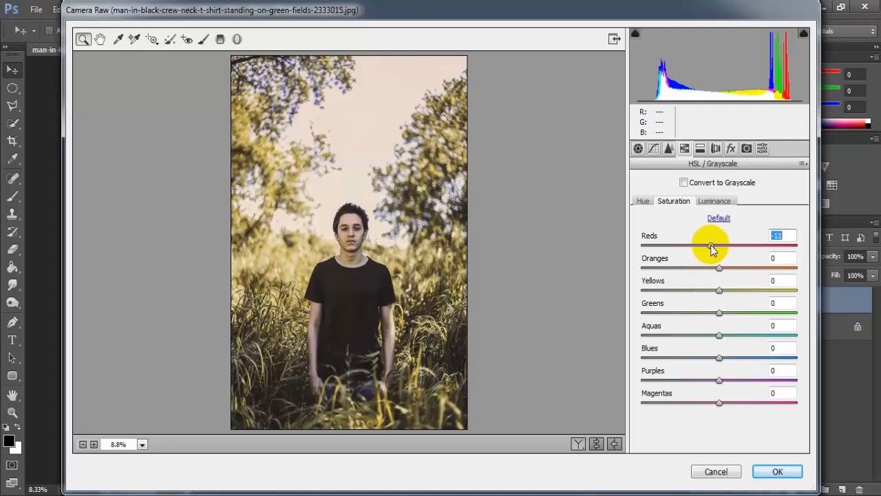
drag(718, 268, 704, 273)
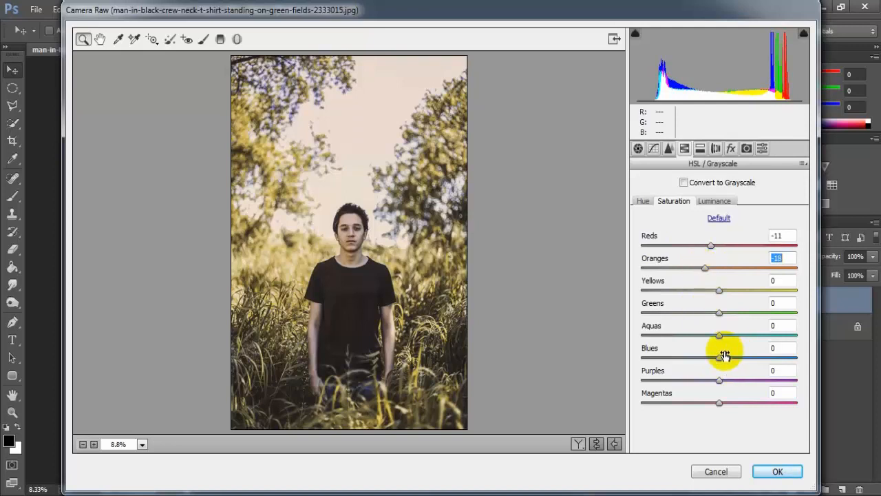
drag(713, 291, 812, 302)
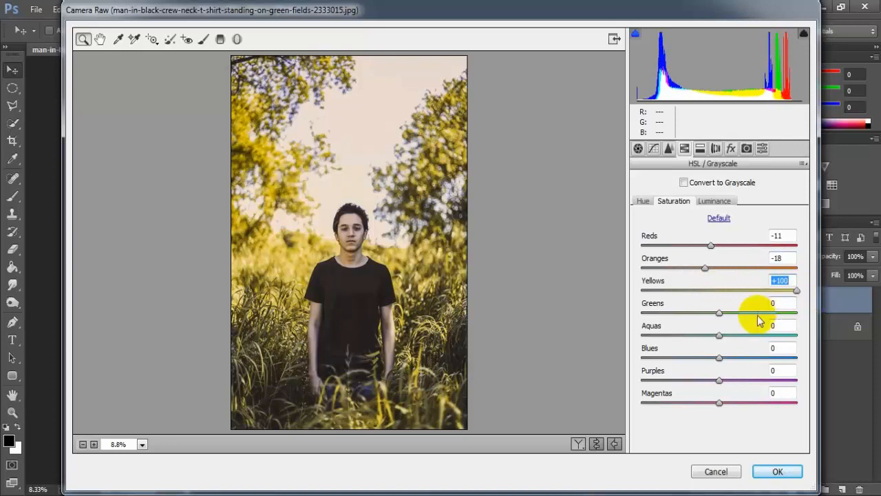
drag(721, 314, 774, 317)
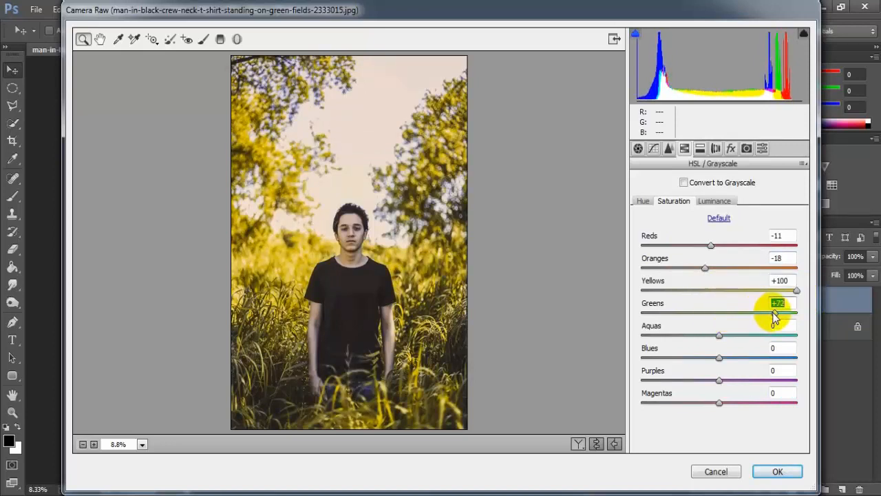
click(789, 303)
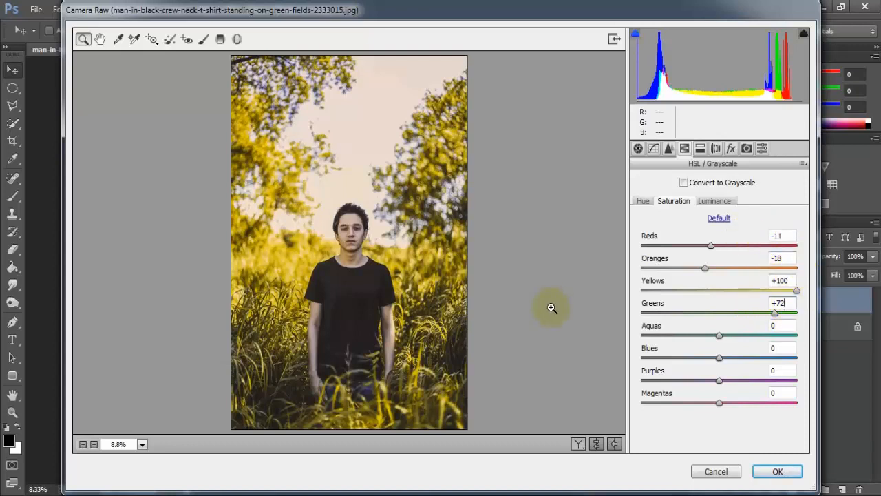
Set the HSL luminance of Reds to +24, Oranges to +48, Purples to +23 and Magentas to +29
click(714, 204)
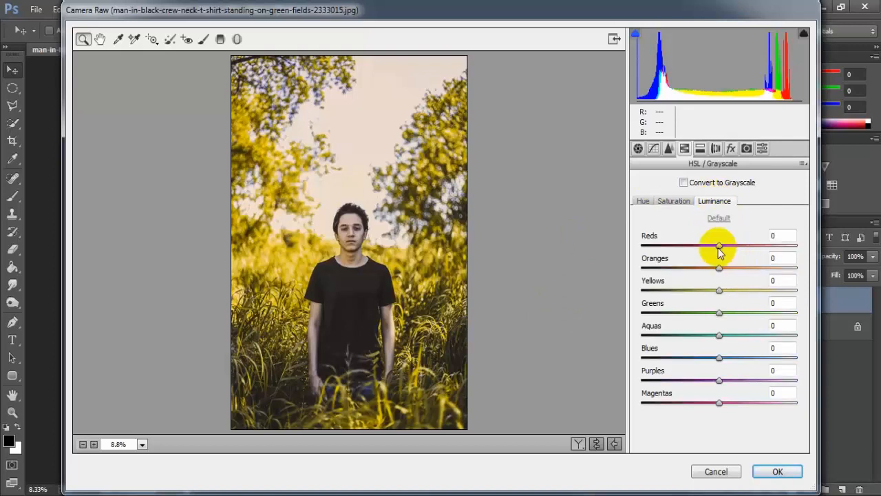
drag(719, 247, 738, 250)
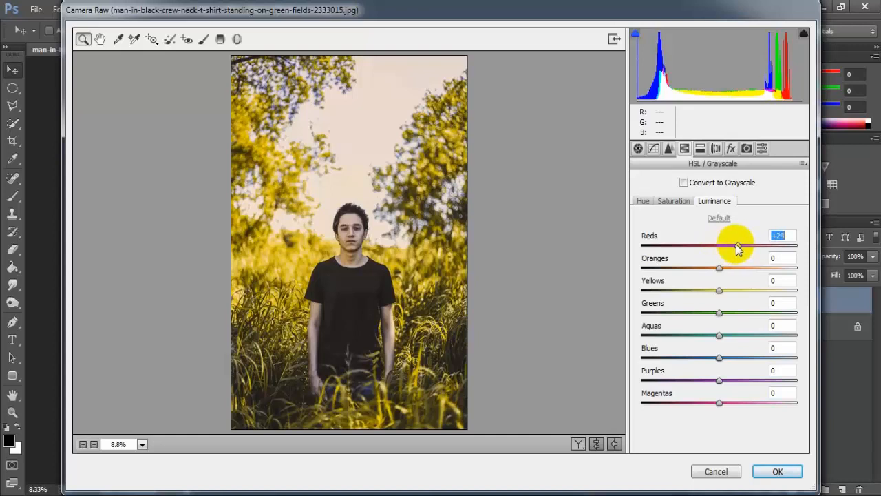
drag(720, 268, 755, 274)
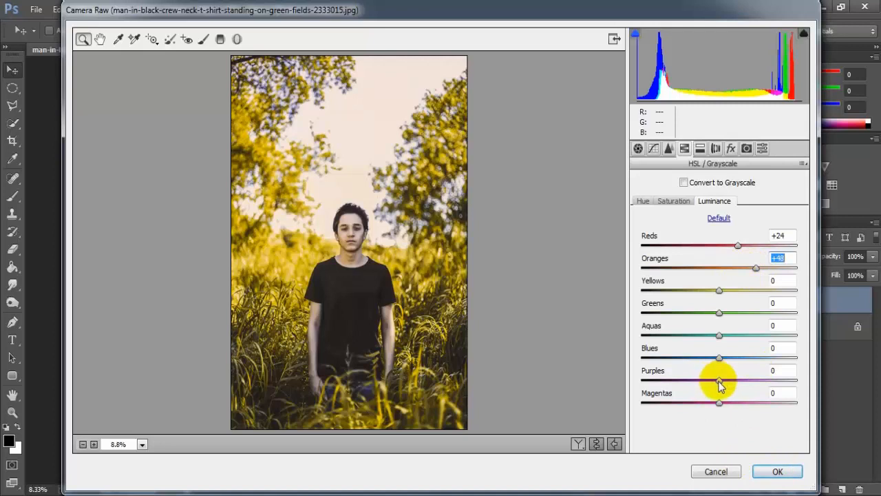
drag(719, 384, 743, 406)
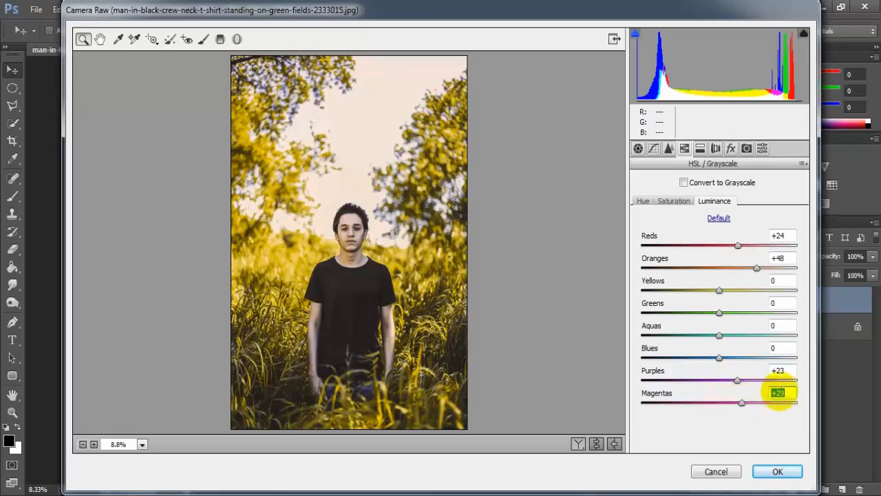
click(778, 392)
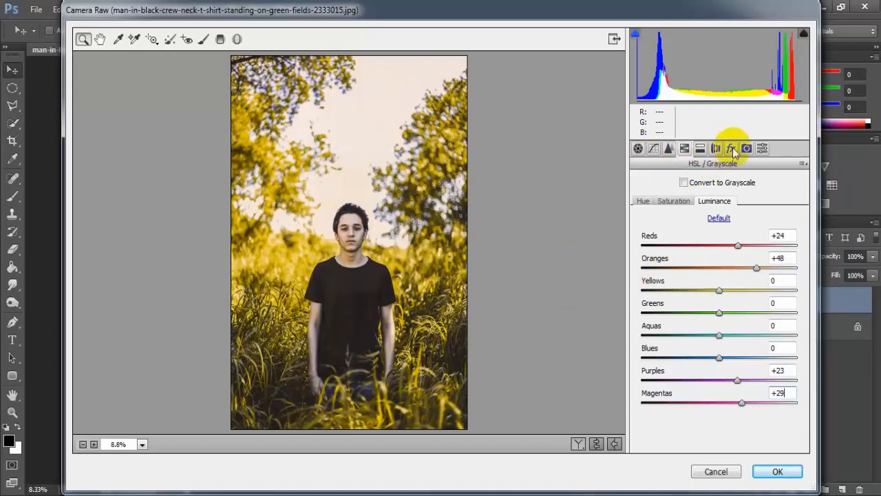
Set the post-crop vignetting Amount to -41, check the before/after comparison and apply the Camera Raw edits
click(731, 149)
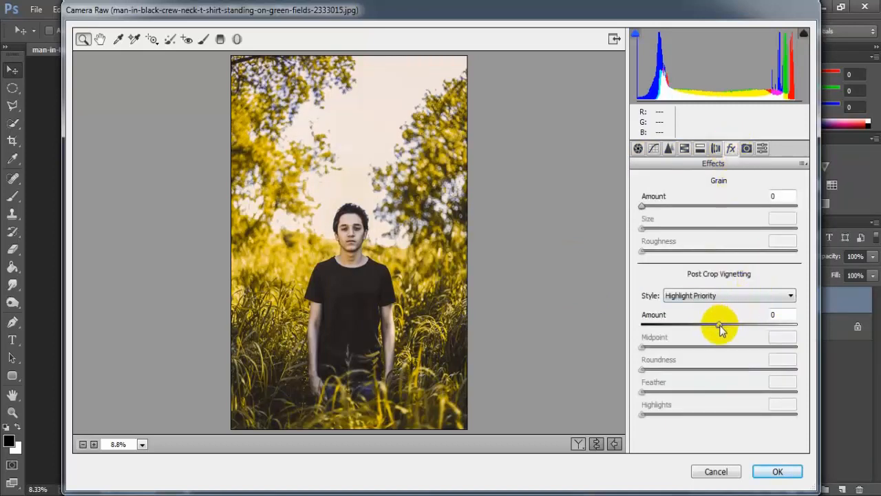
drag(720, 329, 689, 327)
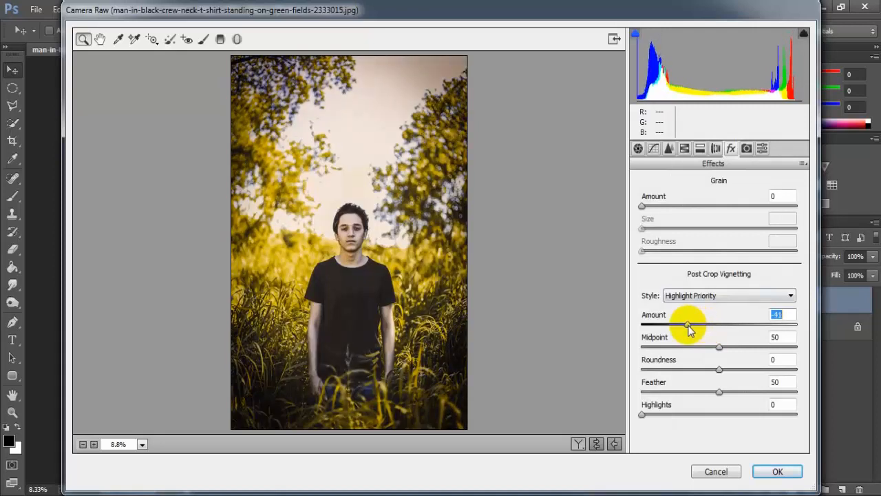
click(577, 445)
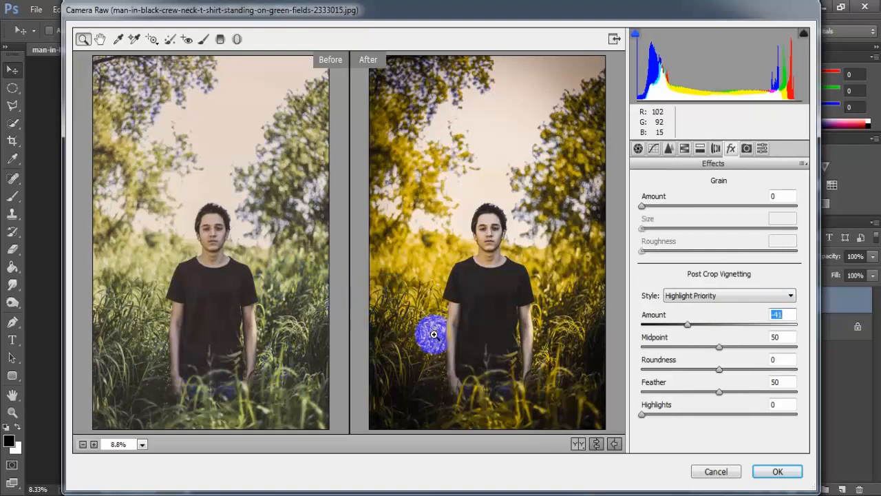
click(775, 471)
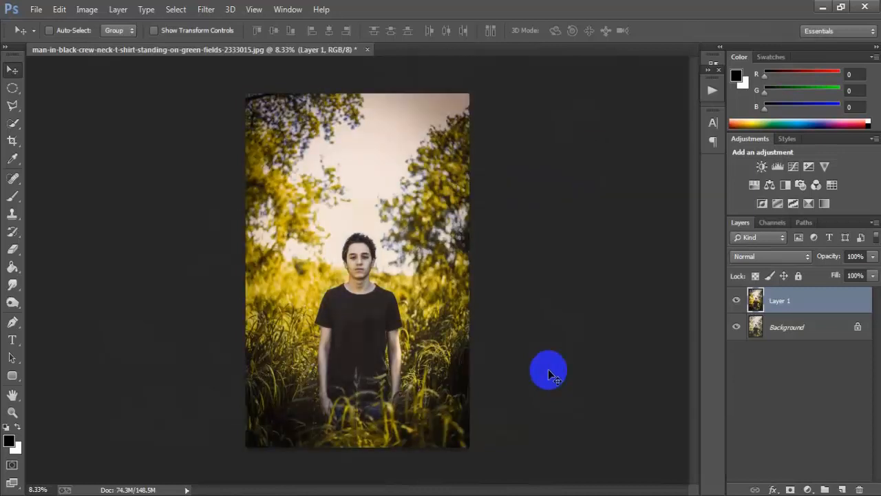
Compare the edited photo with the original by toggling the visibility of Layer 1
key(ctrl+plus)
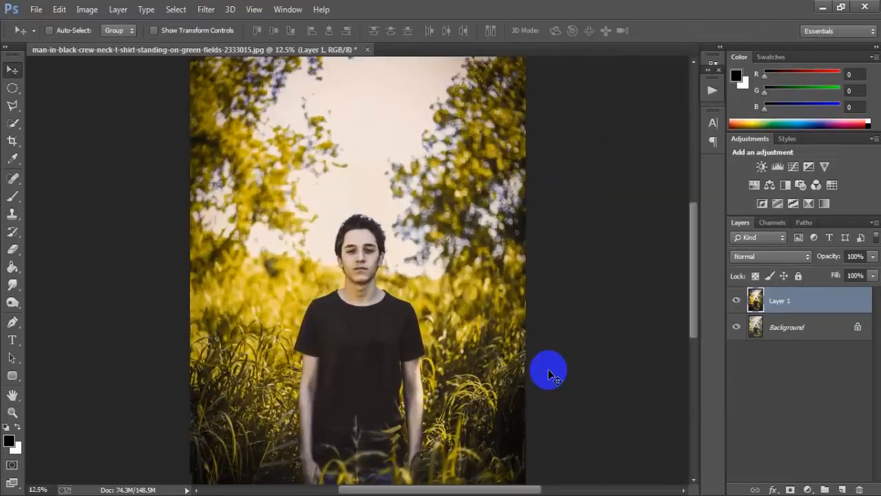
click(736, 301)
click(736, 301)
click(736, 301)
click(736, 300)
key(ctrl+minus)
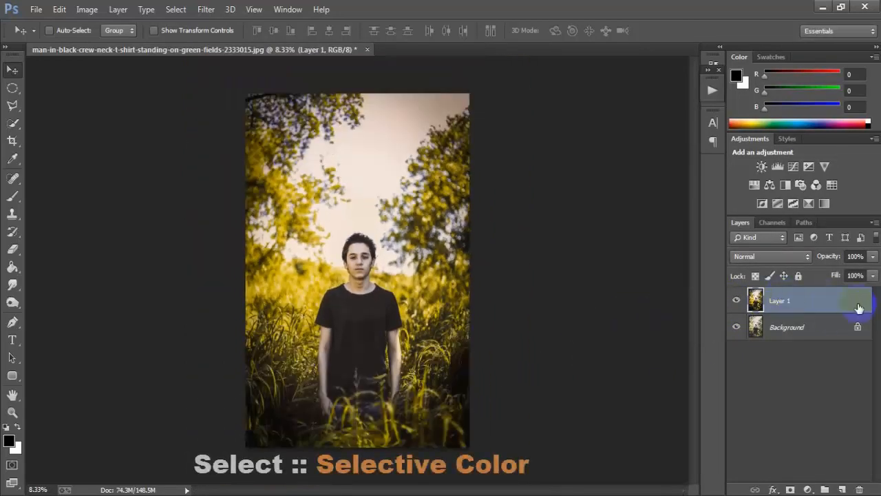
Add a Selective Color adjustment layer and set its Yellows to Cyan -60, Magenta -20, Yellow +28 and Black -25
click(807, 489)
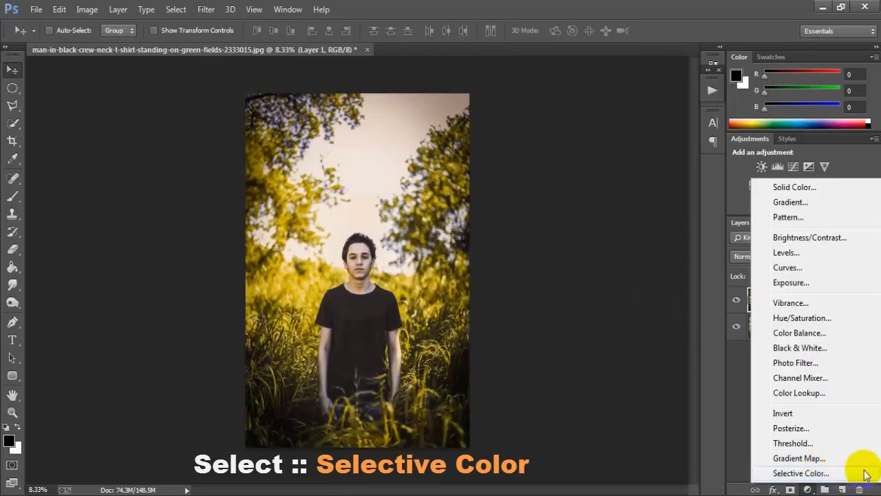
click(838, 473)
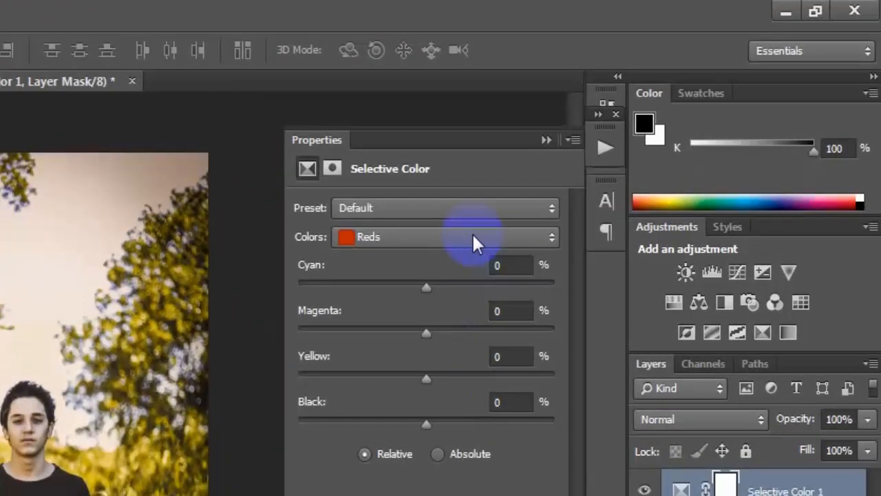
click(472, 236)
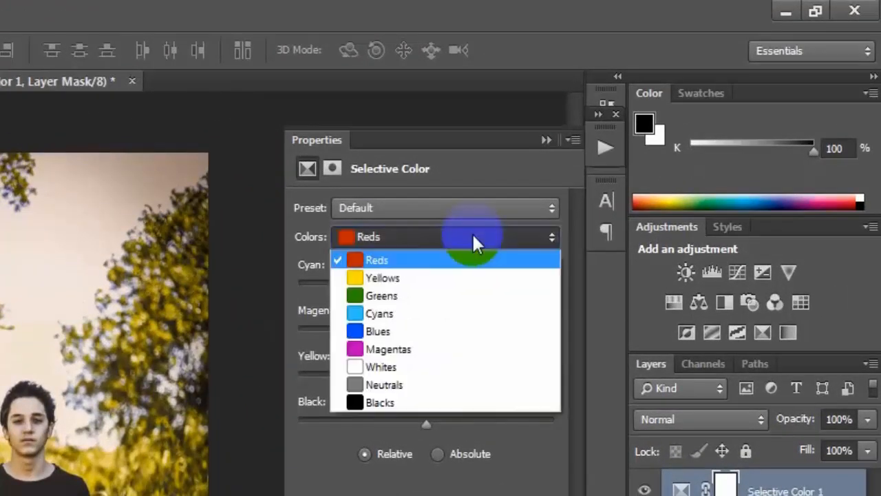
click(501, 277)
click(433, 292)
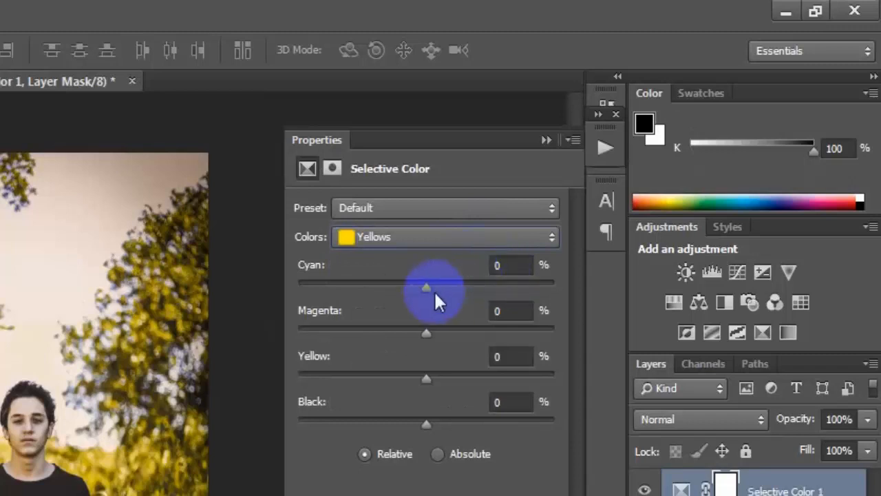
drag(426, 283, 386, 284)
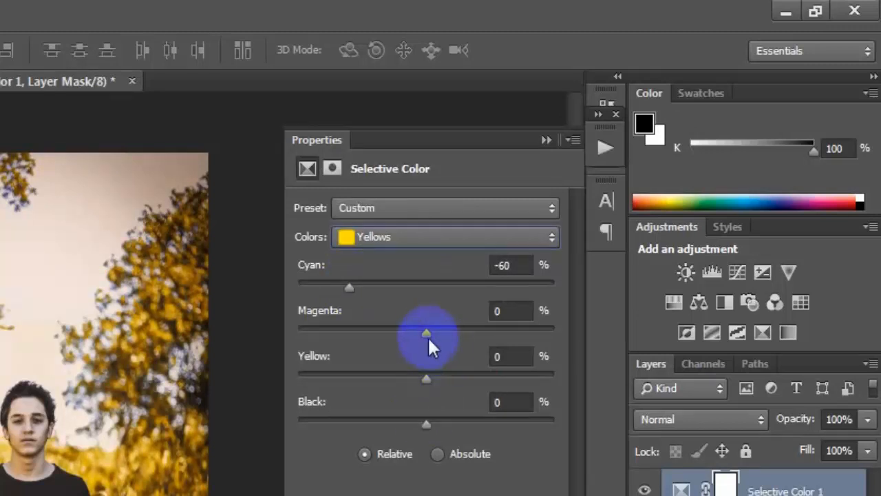
drag(427, 335, 400, 330)
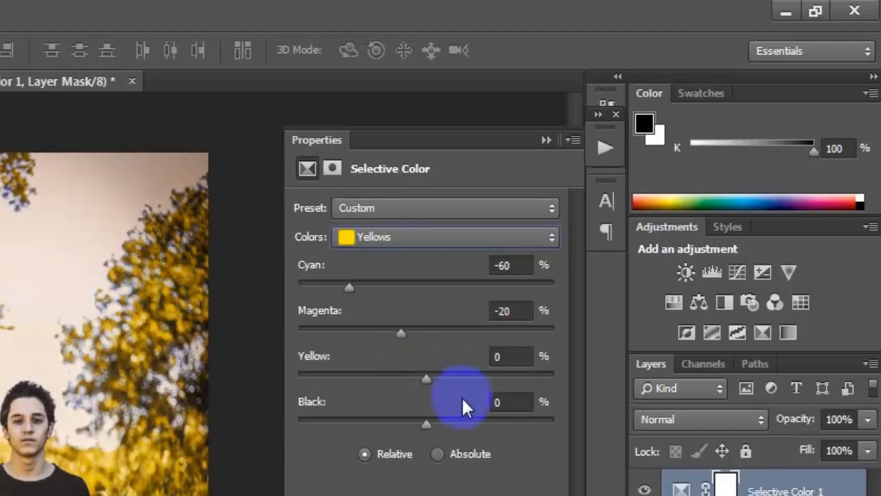
drag(424, 376, 462, 373)
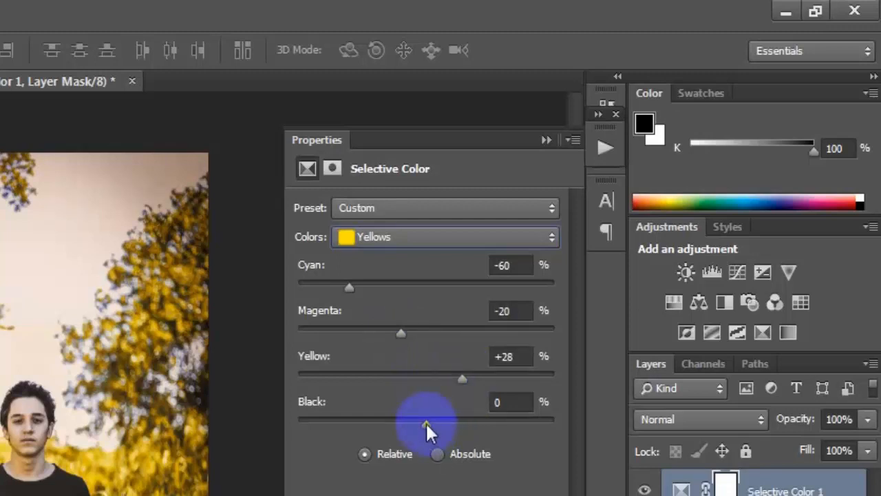
drag(425, 421, 394, 422)
click(506, 401)
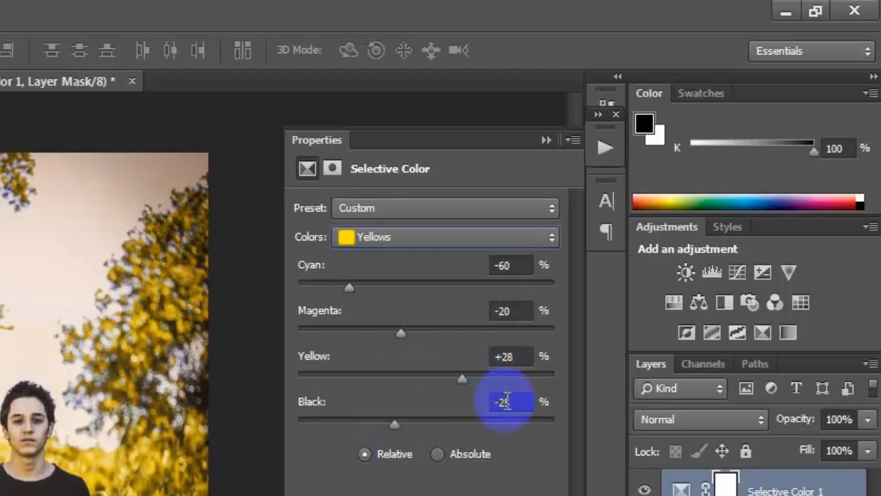
click(386, 393)
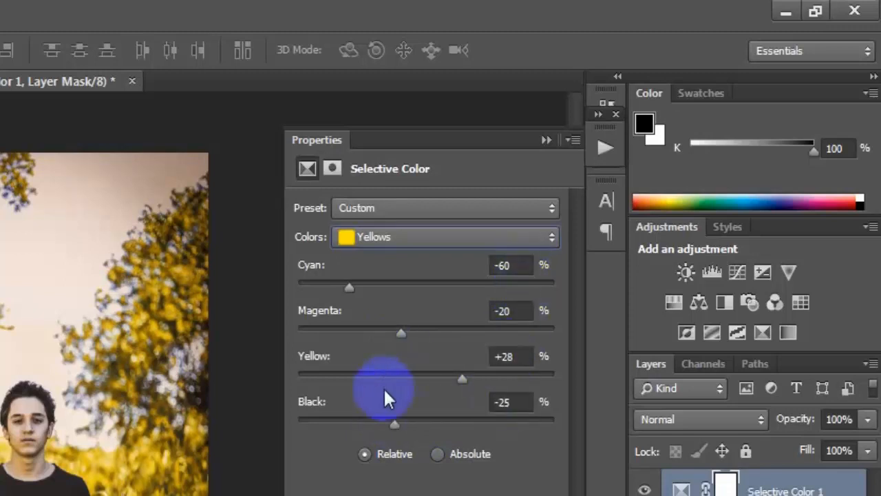
Set the Selective Color Greens to Cyan -100 and Yellow +31, and collapse the adjustment's properties
click(424, 239)
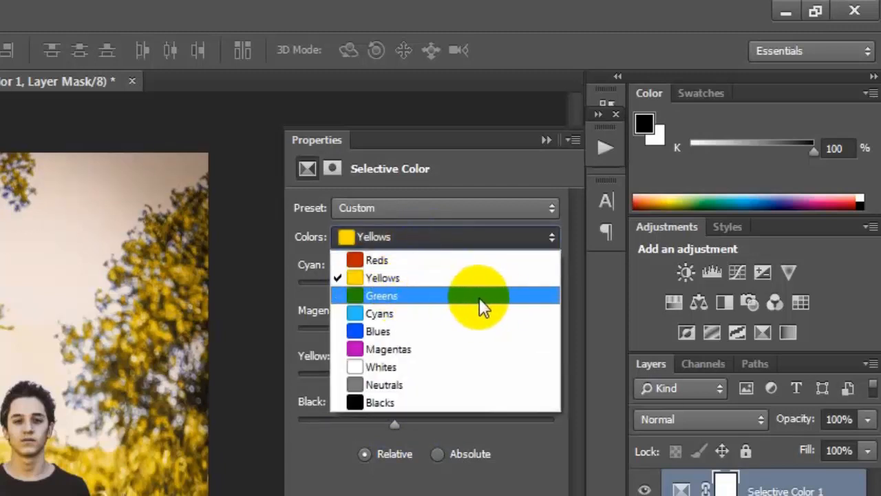
click(480, 298)
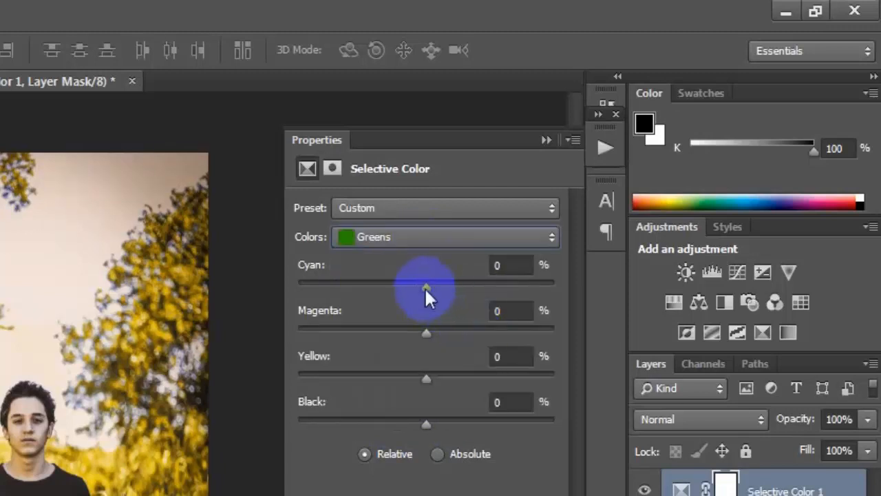
drag(425, 285, 285, 287)
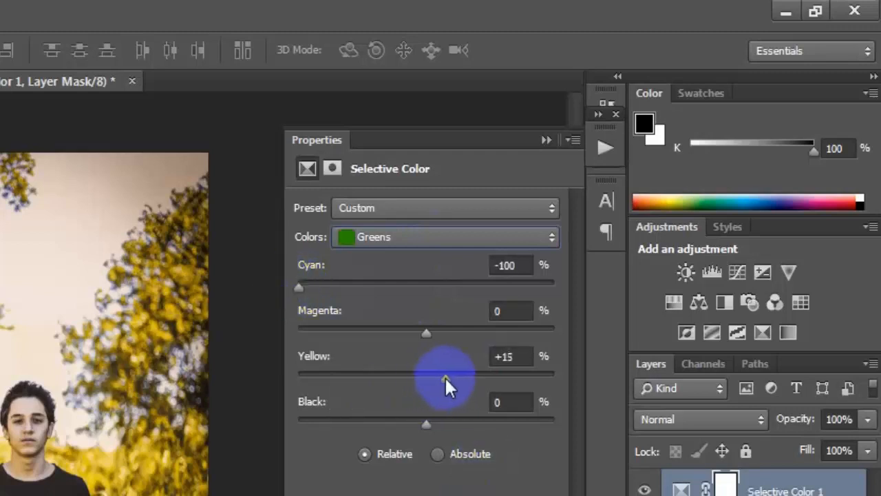
drag(455, 377, 465, 377)
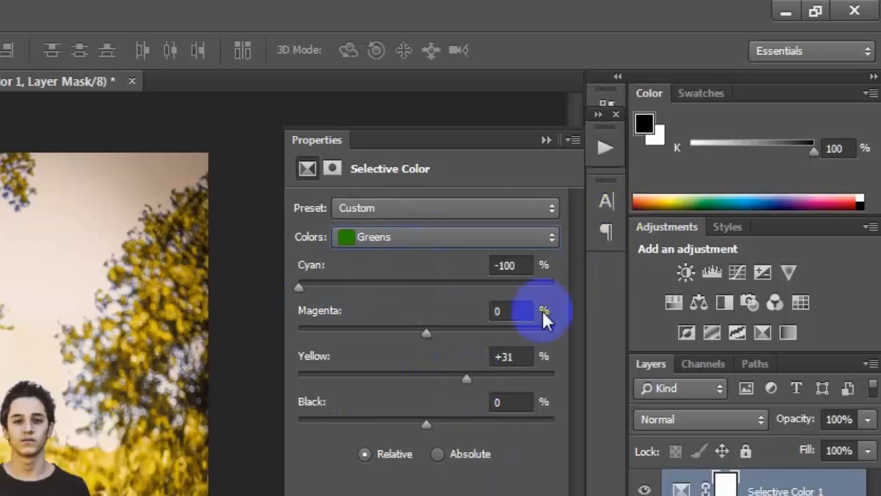
click(512, 356)
click(412, 453)
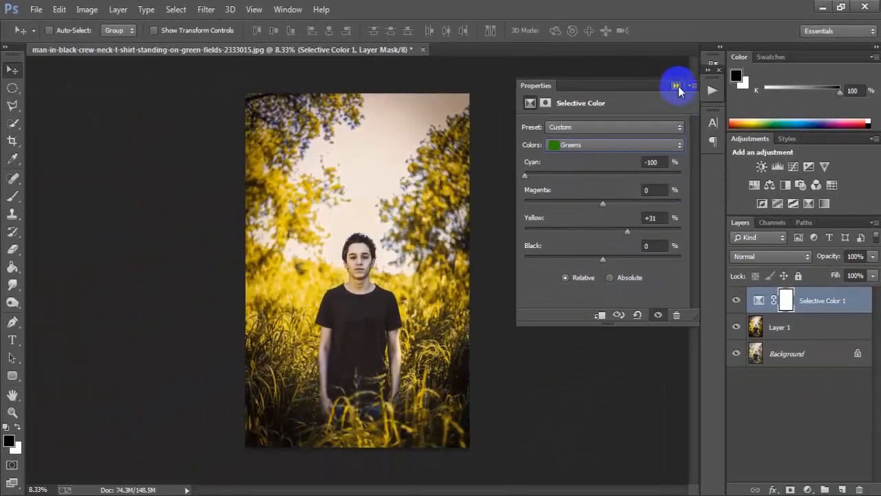
click(678, 86)
Compare the photo with and without the Selective Color 1 adjustment by toggling its visibility
click(736, 300)
click(736, 300)
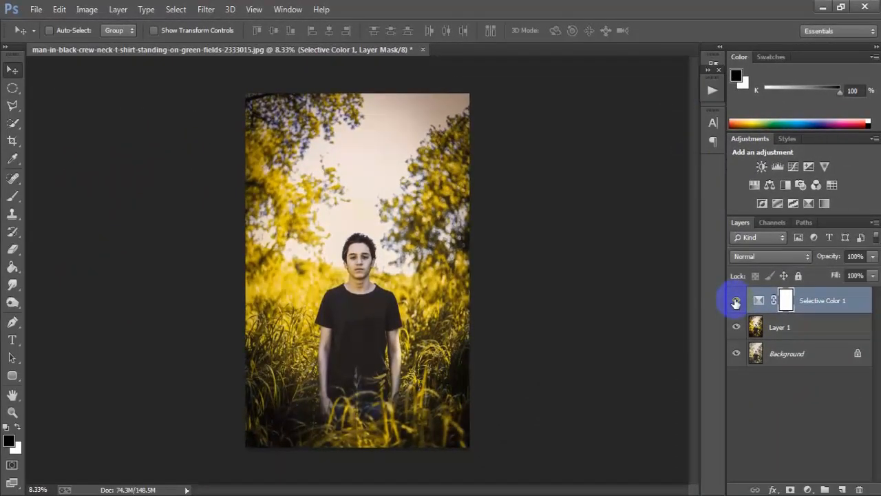
click(736, 300)
click(736, 300)
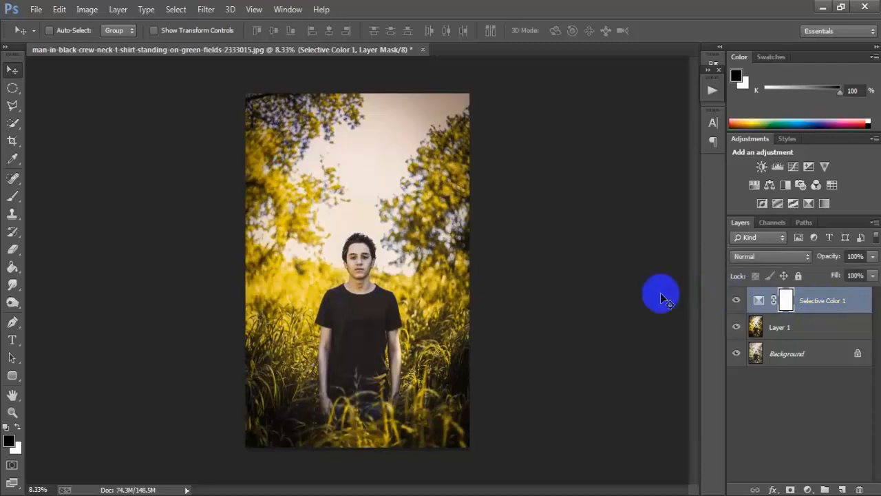
Stamp all visible layers into a new layer and set its Camera Raw Clarity to -3 and Vibrance to -3
key(ctrl+shift+alt+e)
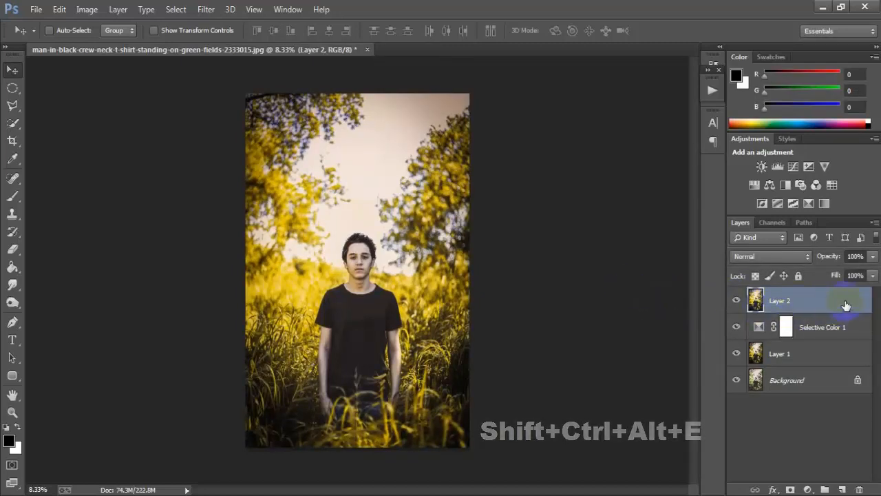
click(206, 9)
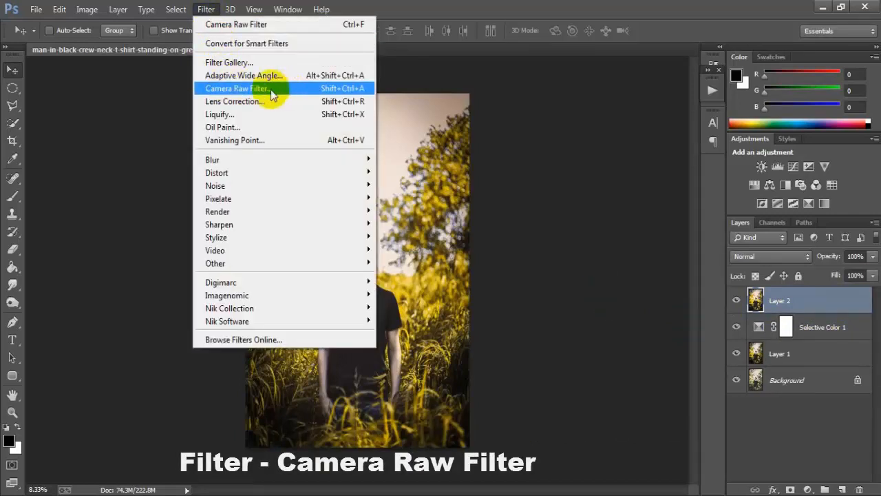
click(293, 88)
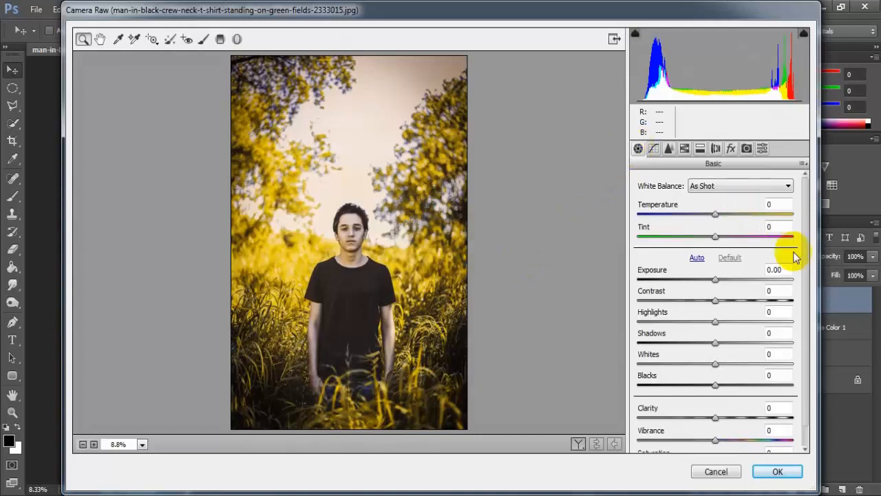
scroll(802, 269, down, 1)
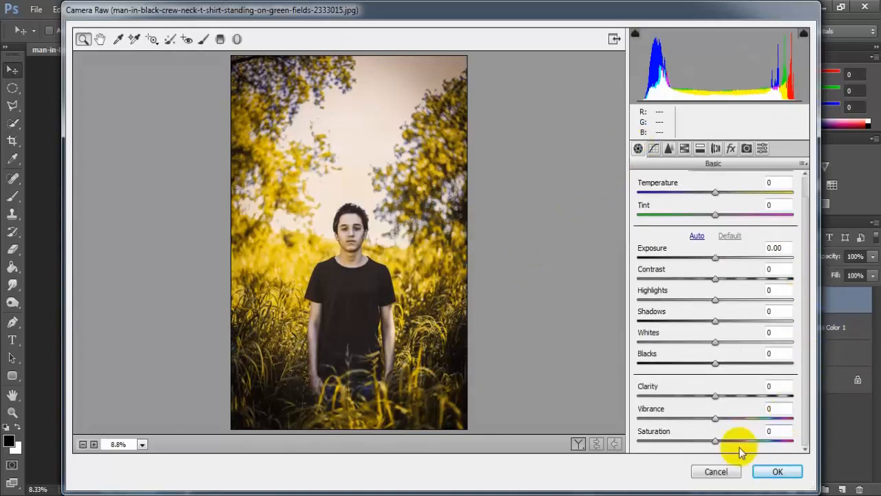
drag(716, 399, 712, 419)
click(716, 419)
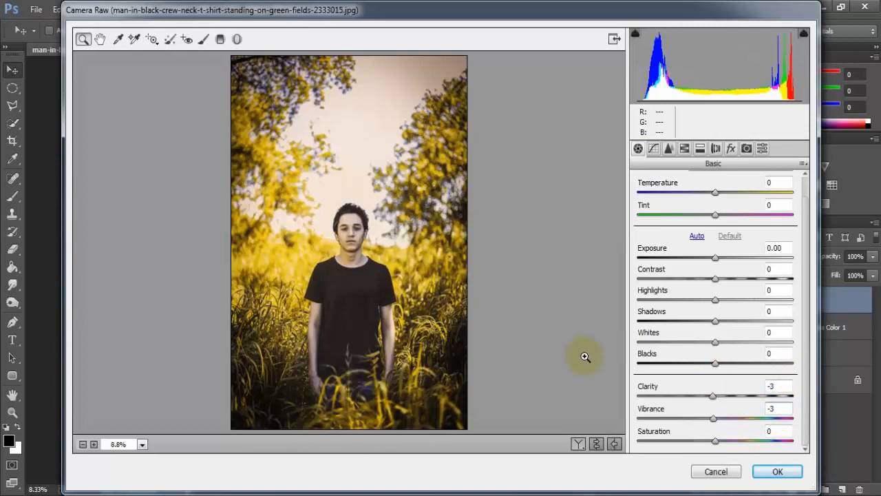
Set the Camera Raw sharpening Amount to 21
click(668, 149)
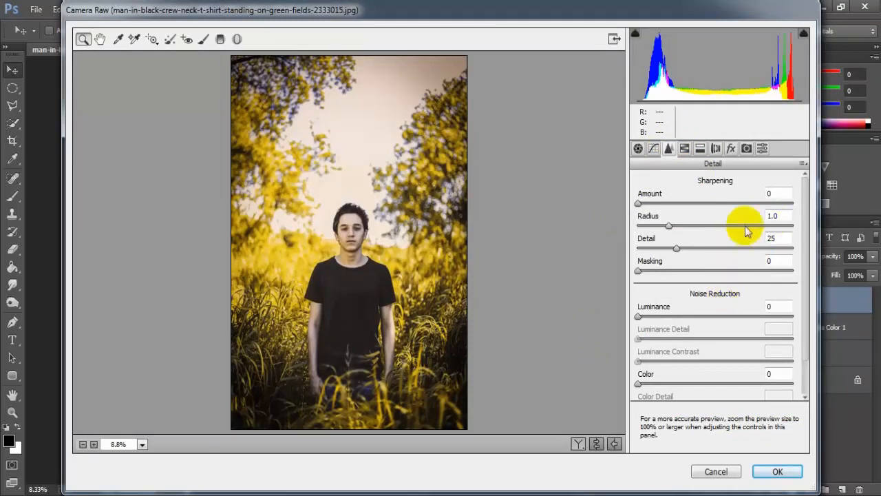
drag(640, 207, 655, 208)
click(777, 193)
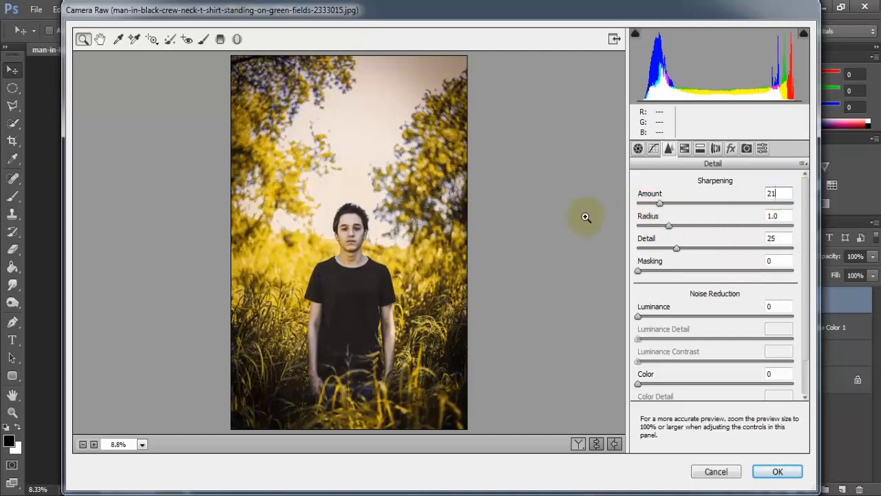
Set the HSL saturation of Yellows to +18, Greens to +14, Aquas to -13 and Blues to -15
click(685, 149)
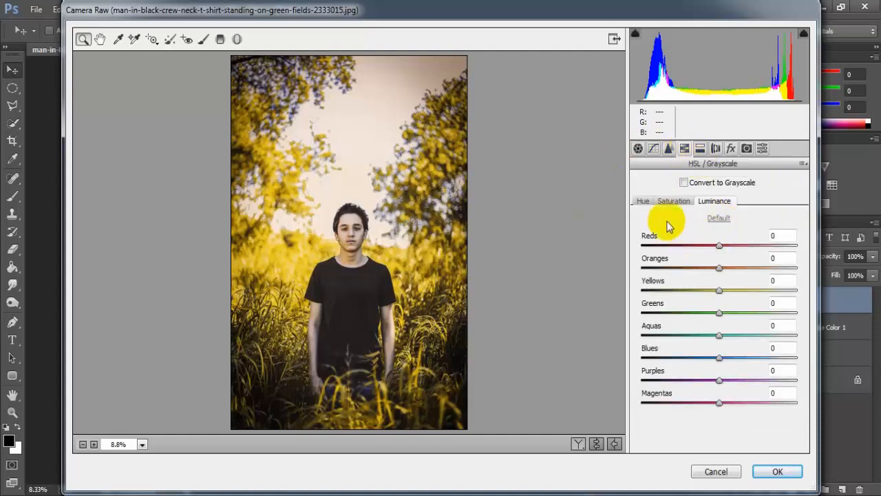
click(680, 203)
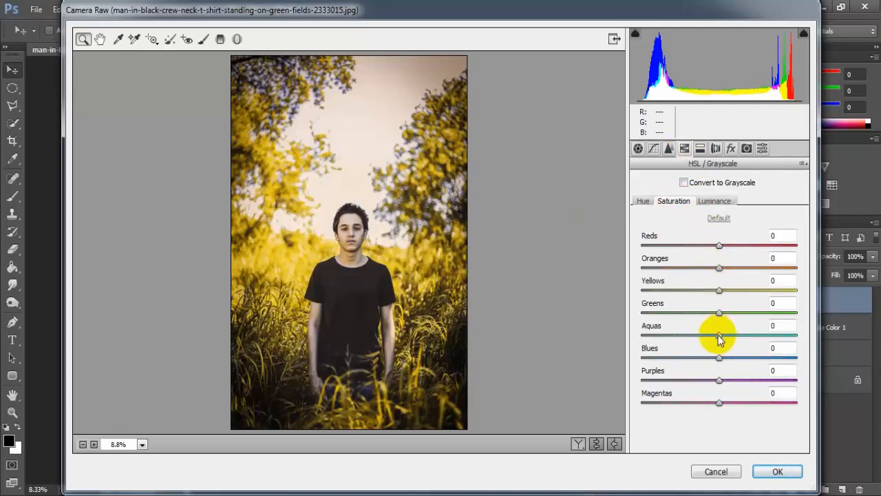
drag(719, 292, 732, 316)
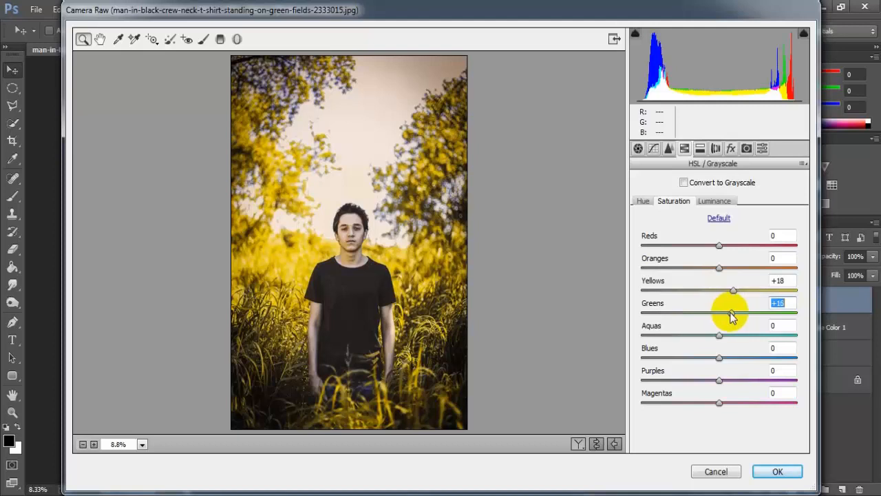
drag(732, 316, 729, 316)
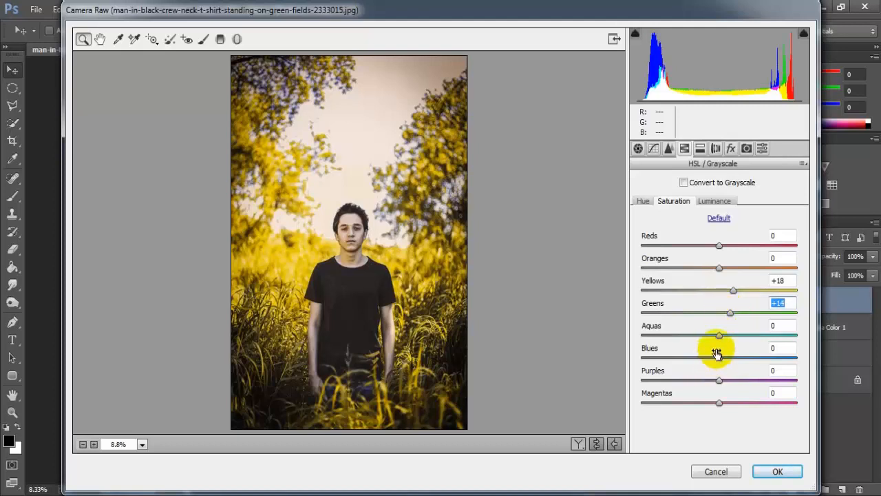
click(719, 335)
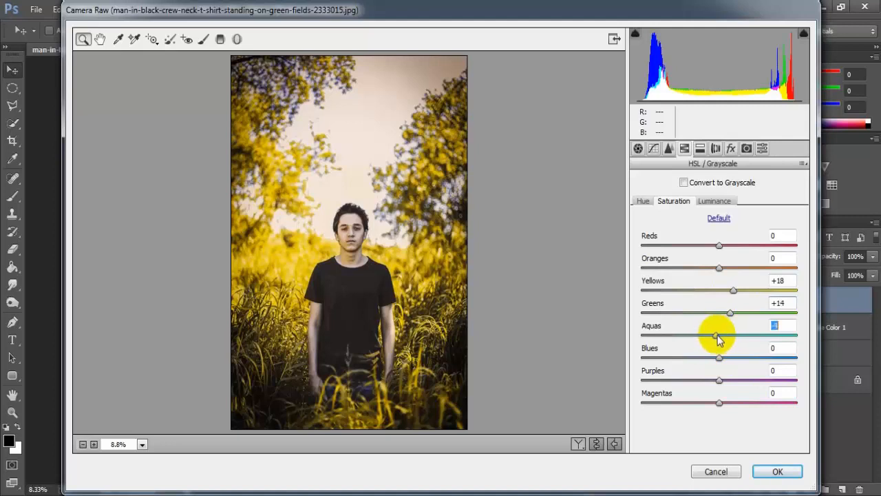
drag(718, 337, 706, 361)
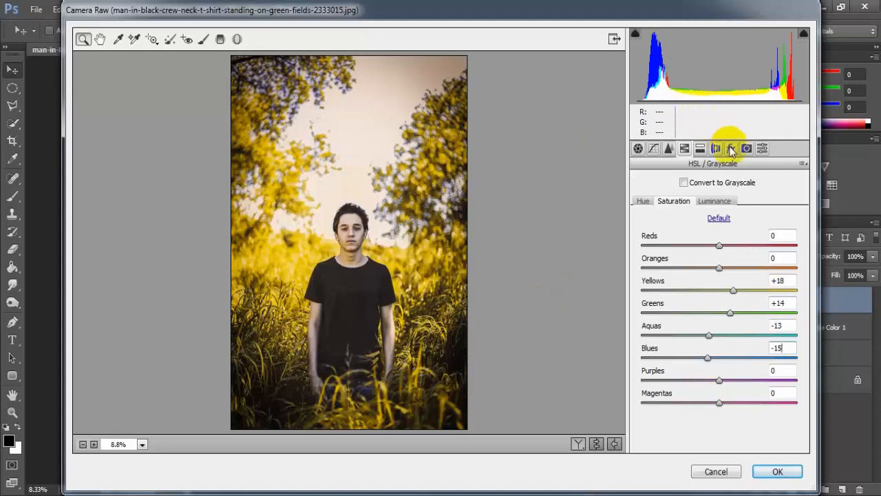
Set the post-crop vignetting Amount to -8 and apply the Camera Raw edits to the stamped layer
click(733, 151)
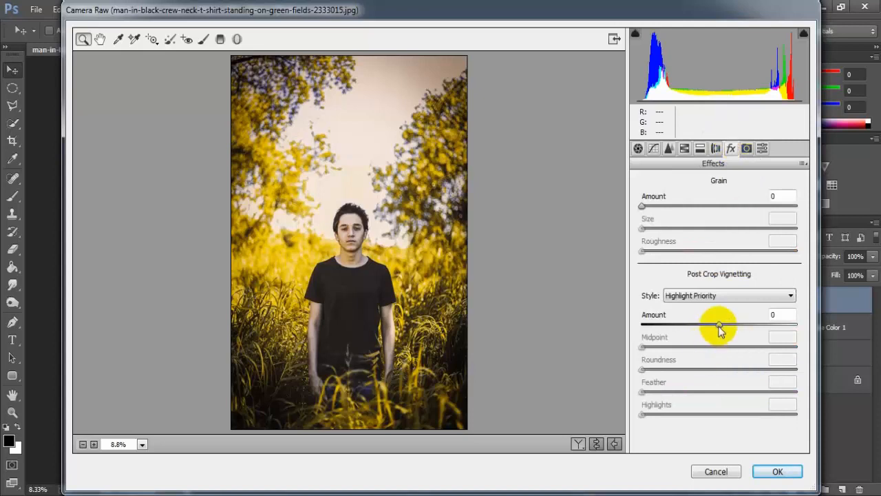
drag(720, 324, 713, 325)
click(776, 315)
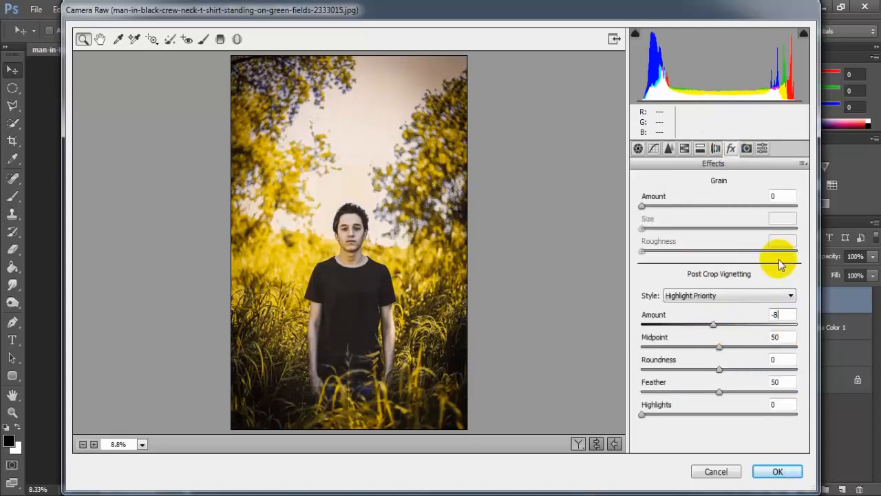
click(779, 471)
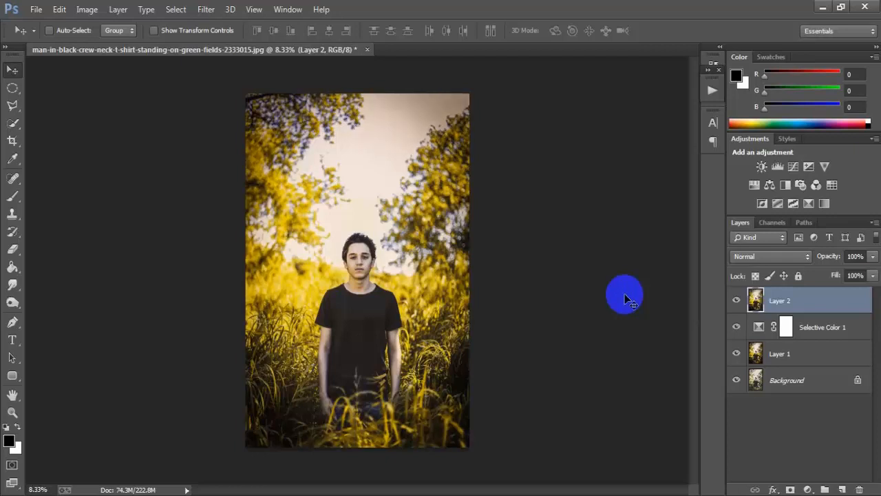
Compare the result with and without the Camera Raw edits by toggling the visibility of Layer 2
click(739, 302)
click(739, 303)
click(739, 302)
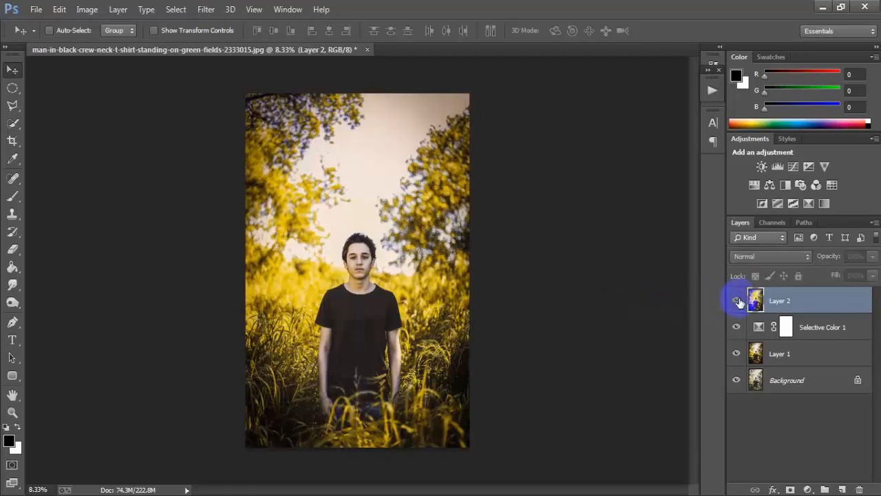
click(740, 302)
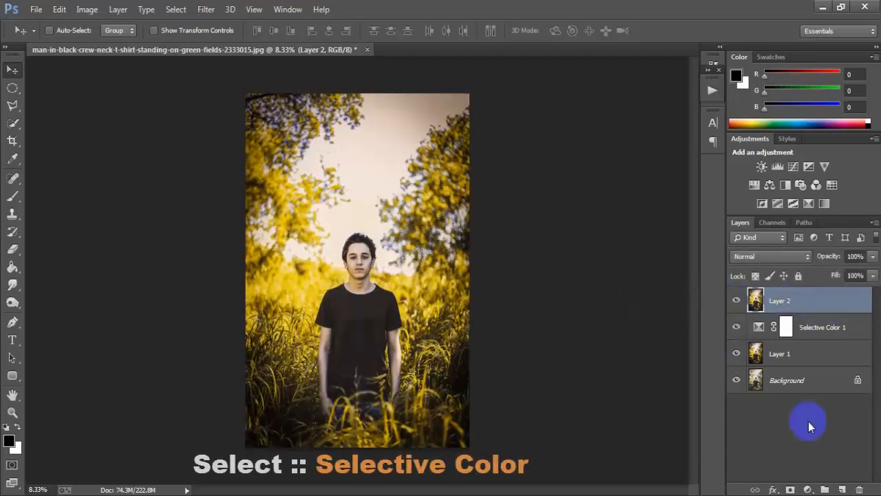
Add a Selective Color adjustment layer above Layer 2 and set the Black value of its Reds to -28%
click(809, 489)
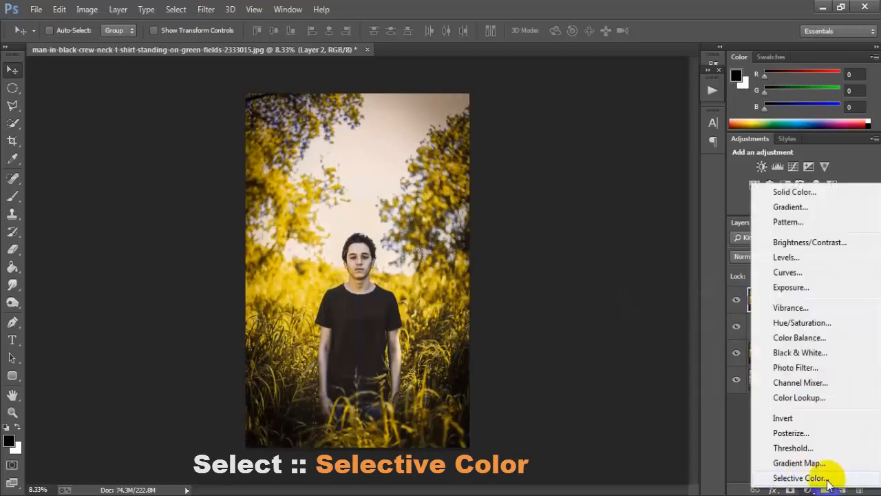
click(826, 478)
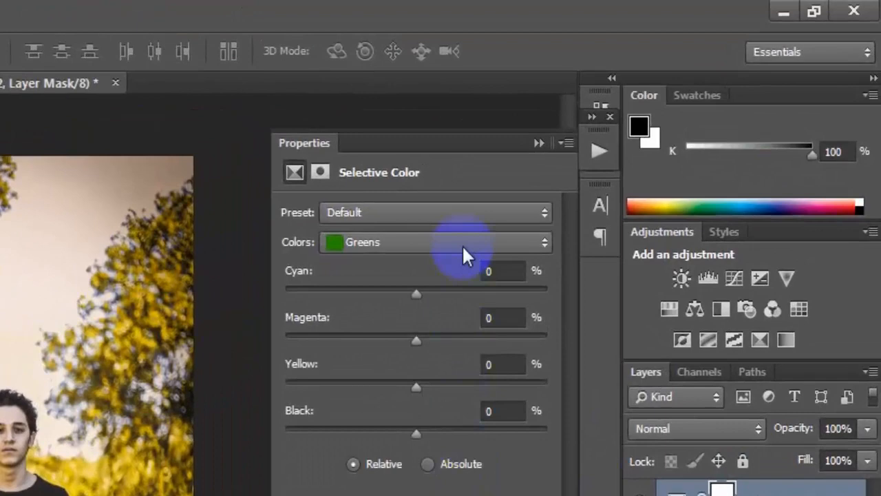
click(462, 245)
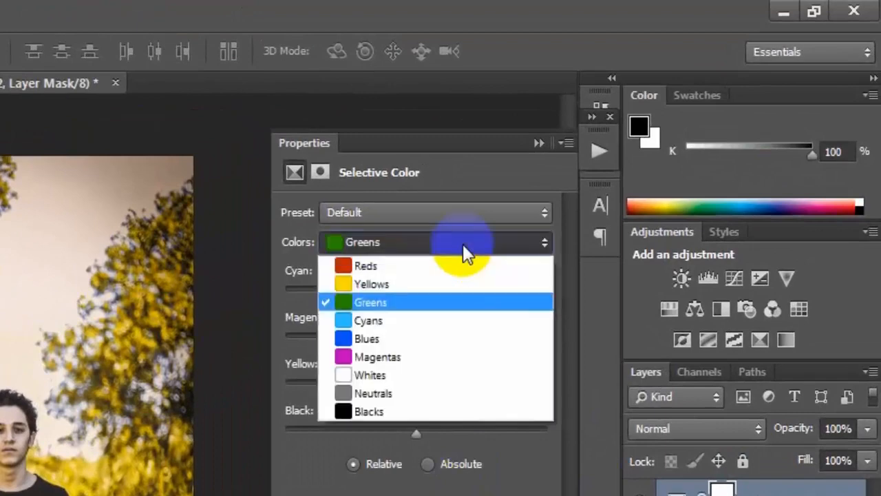
click(493, 264)
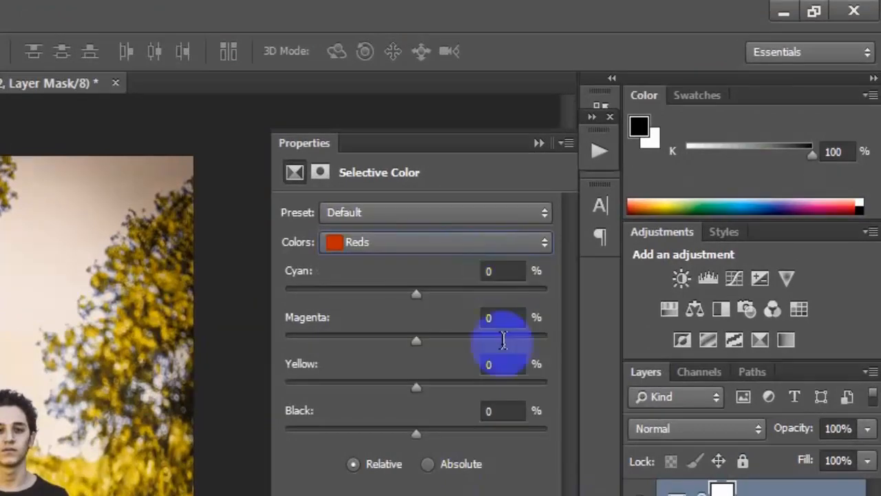
drag(412, 430, 378, 429)
click(503, 411)
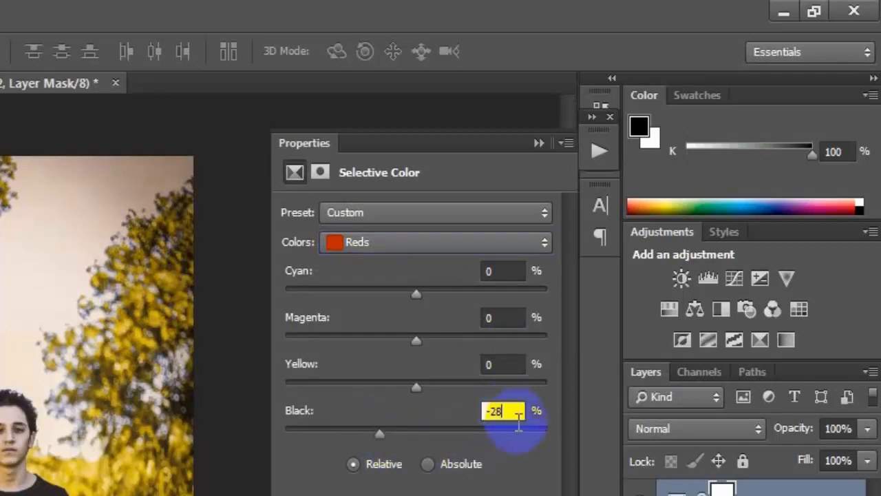
Set the Selective Color Yellows to Cyan -13%, Magenta +20% and Yellow +11%
click(475, 240)
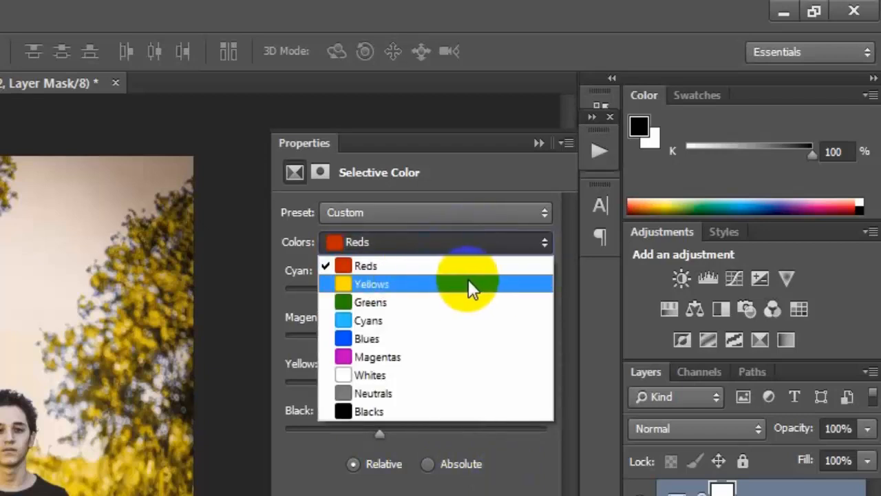
click(468, 284)
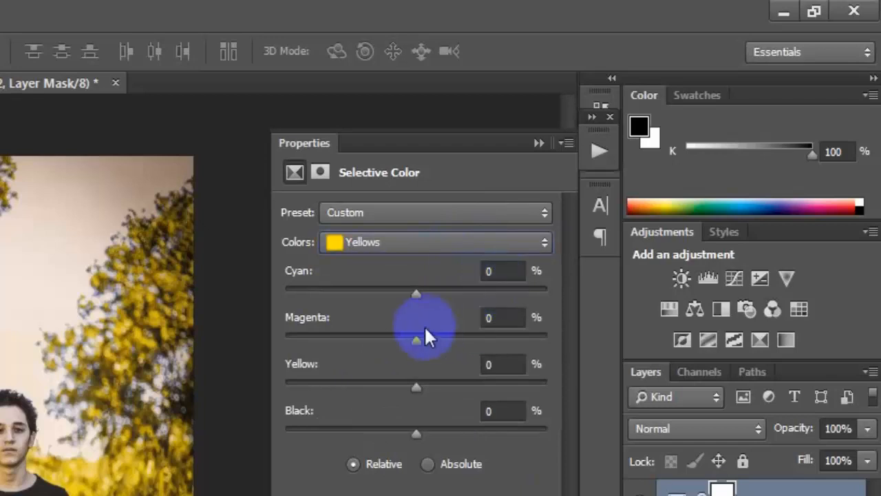
drag(412, 300, 398, 294)
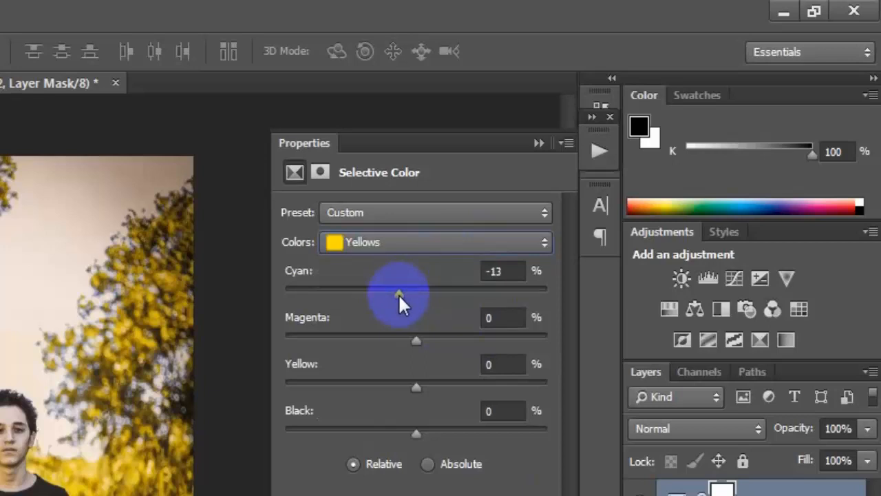
drag(412, 340, 441, 337)
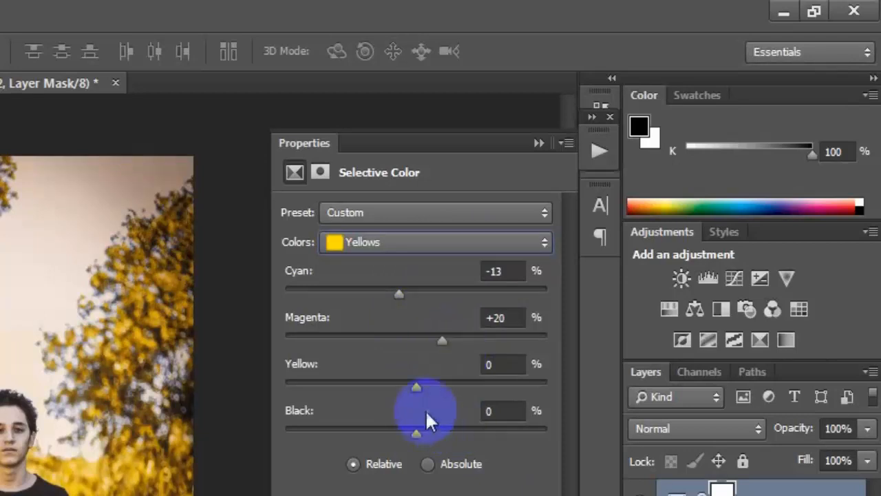
drag(415, 387, 430, 386)
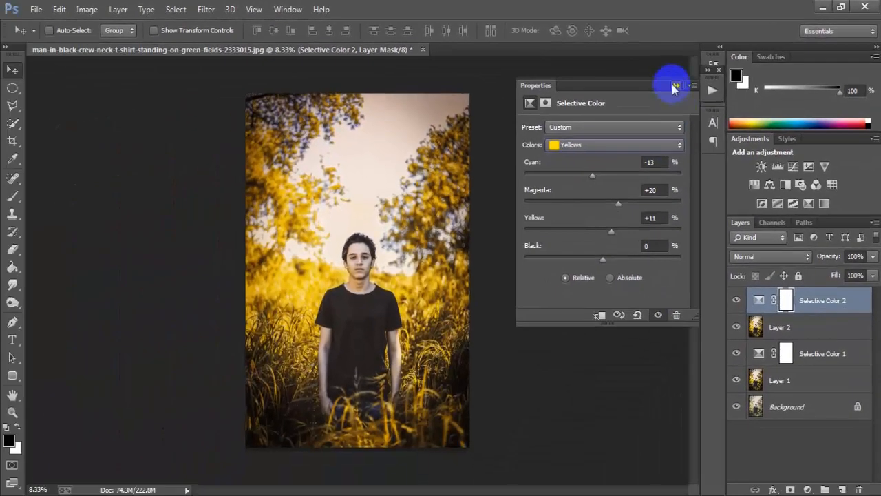
Collapse the adjustment properties and compare the image with and without the Selective Color 2 layer
click(675, 86)
click(737, 300)
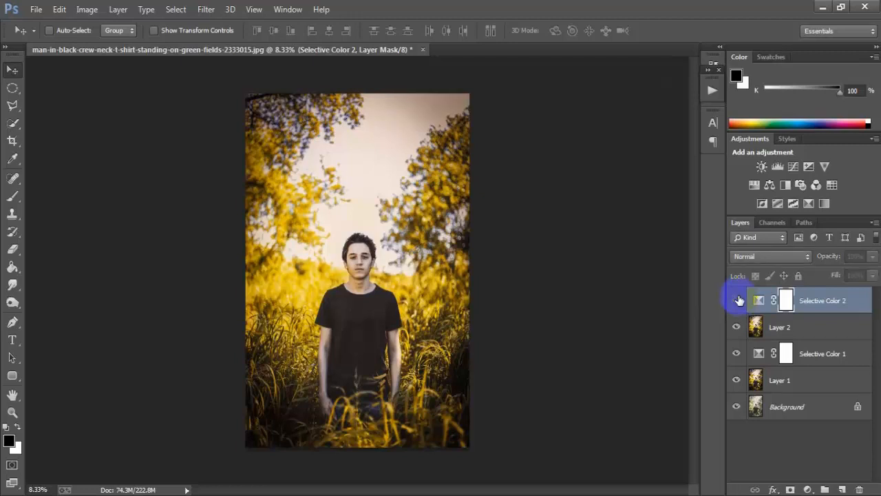
click(737, 301)
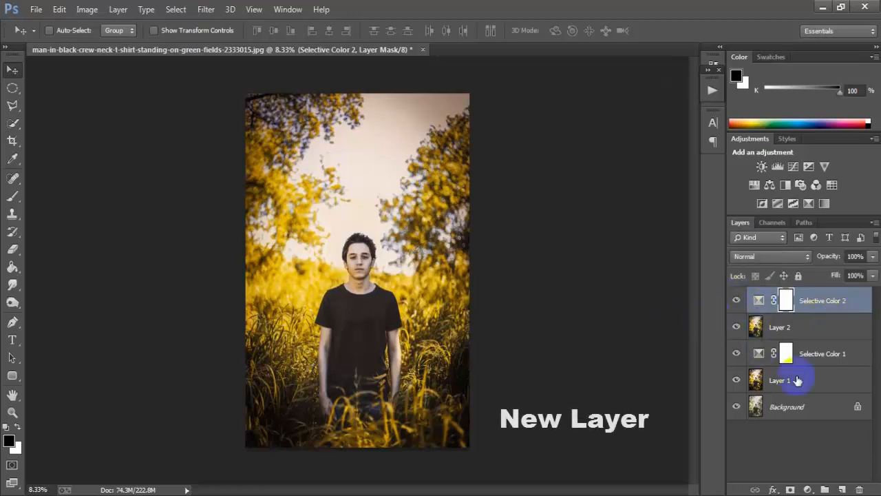
Create a new empty layer on top and set up a soft round 1000 px brush with 0% hardness and 100% opacity
click(842, 489)
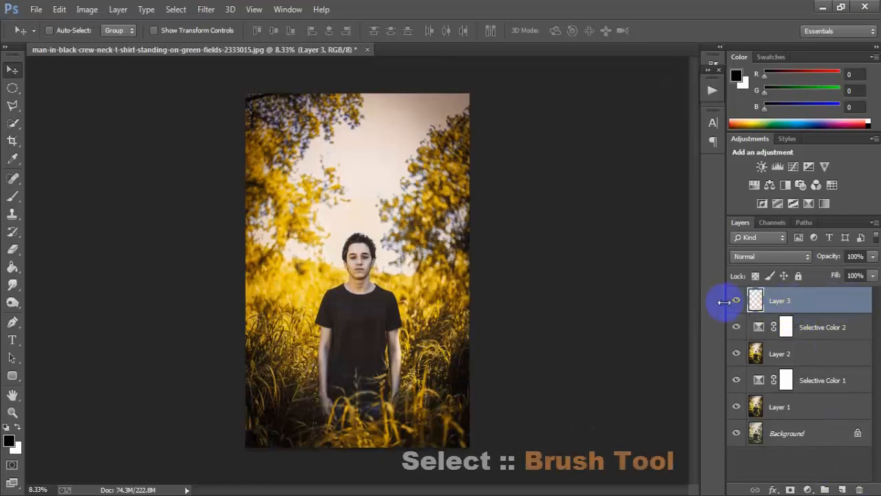
drag(13, 196, 105, 193)
right_click(393, 157)
click(422, 258)
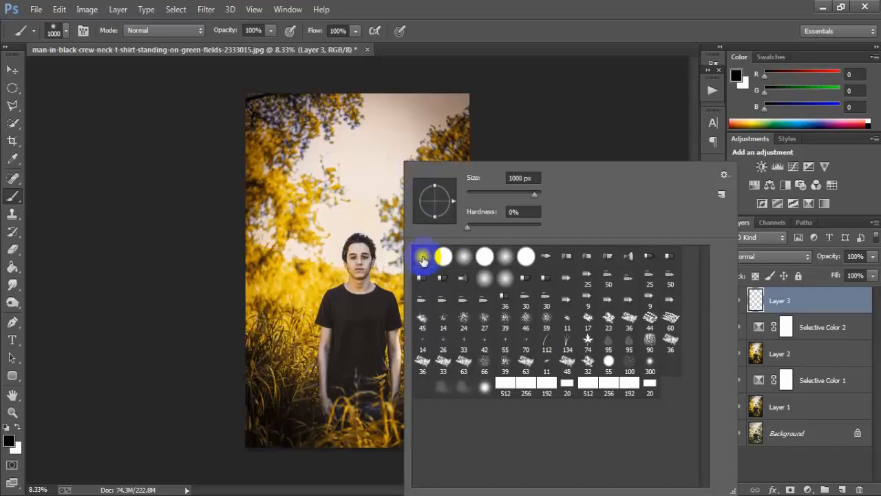
click(271, 30)
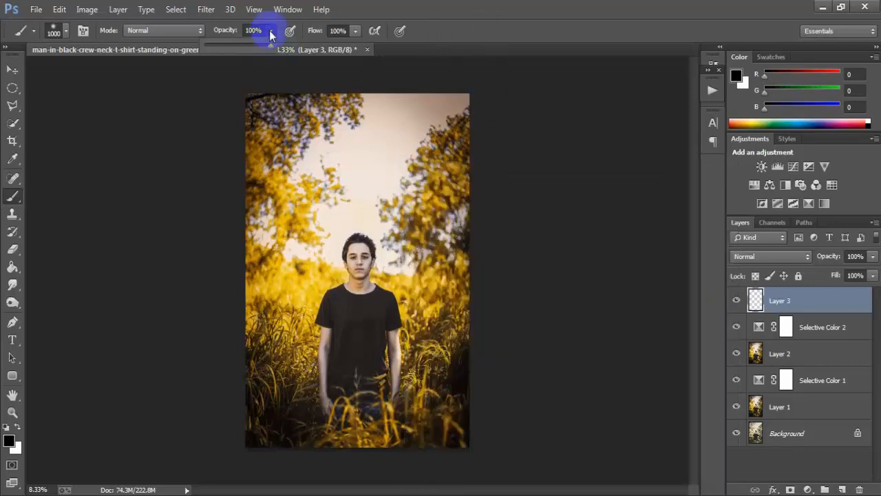
mouse_move(271, 46)
mouse_down()
mouse_move(256, 47)
mouse_move(282, 48)
mouse_up()
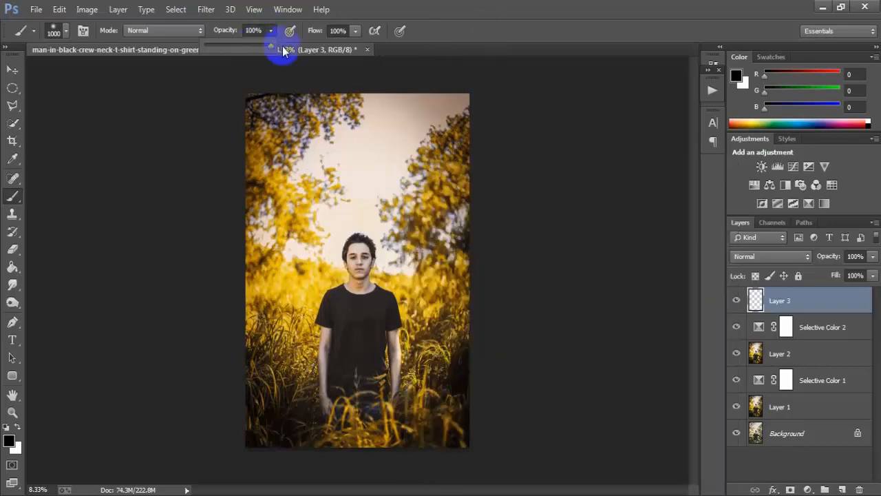
click(466, 26)
Set the foreground color to orange #ffa939 and paint one soft spot in the bright background beside the man's head
click(9, 440)
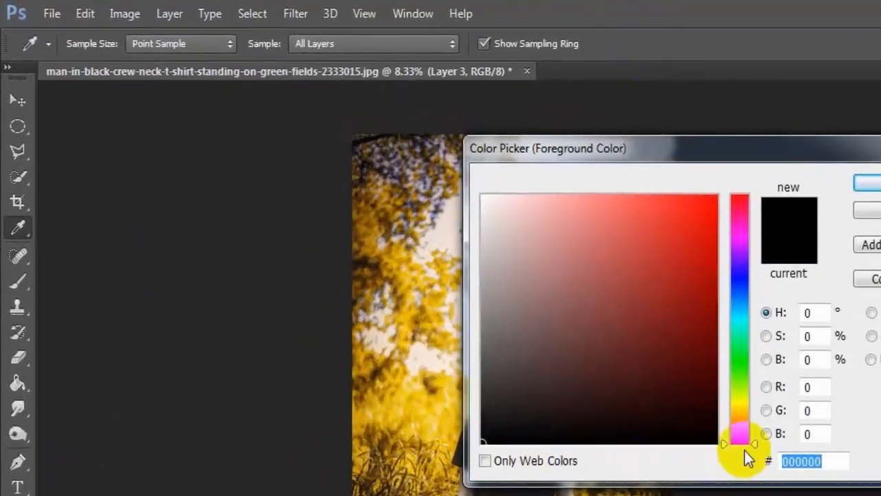
drag(742, 410, 743, 421)
mouse_move(653, 200)
mouse_down()
mouse_move(656, 193)
mouse_move(694, 197)
mouse_move(635, 189)
mouse_move(665, 192)
mouse_up()
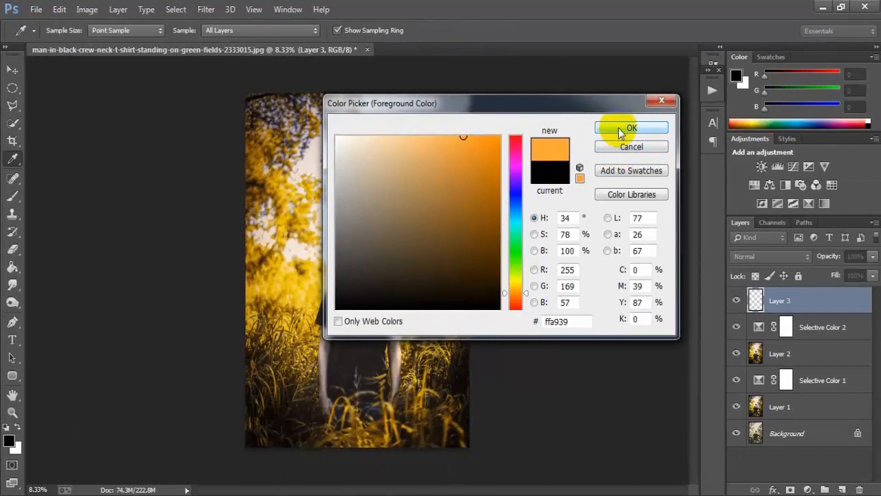
click(619, 130)
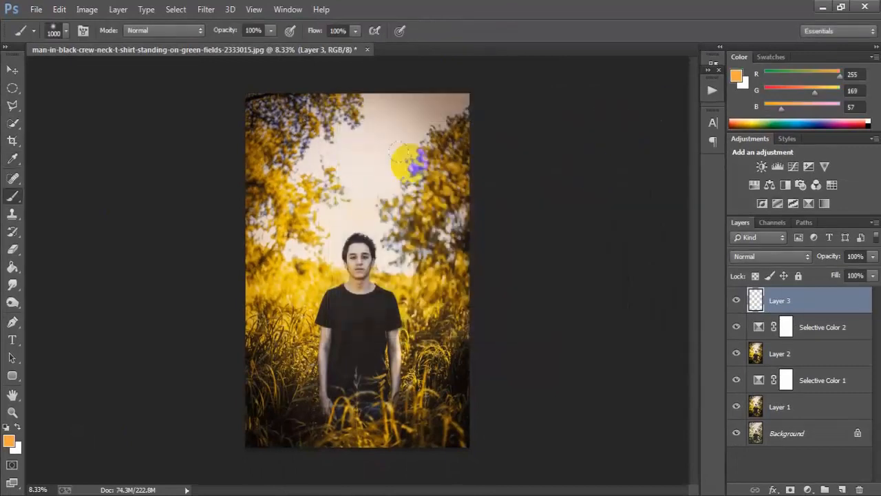
drag(316, 238, 327, 246)
click(11, 71)
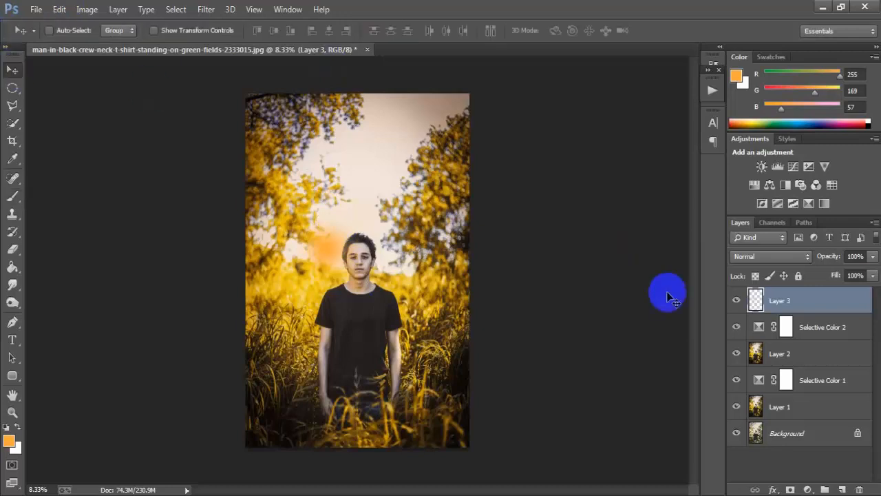
Compare the image with and without the painted orange spot by toggling the visibility of Layer 3
click(737, 300)
click(737, 300)
click(737, 301)
click(738, 300)
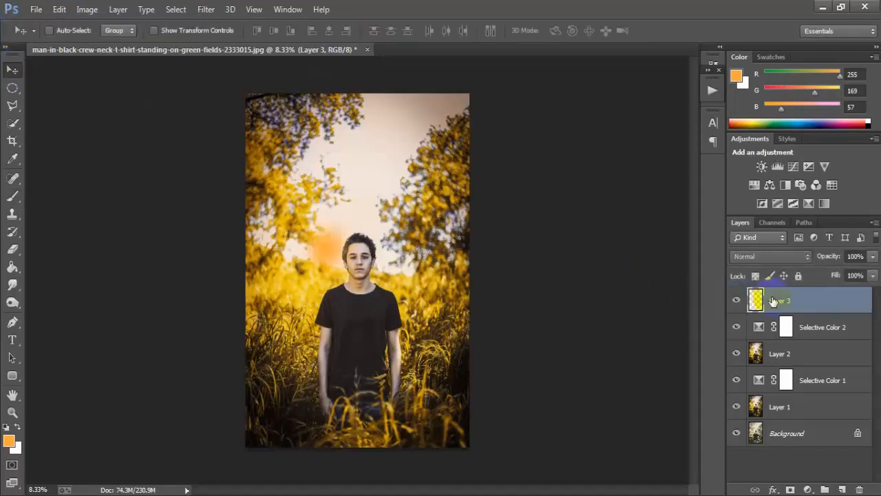
Change the blend mode of Layer 3 to Screen and check the glow by toggling the layer's visibility
click(775, 256)
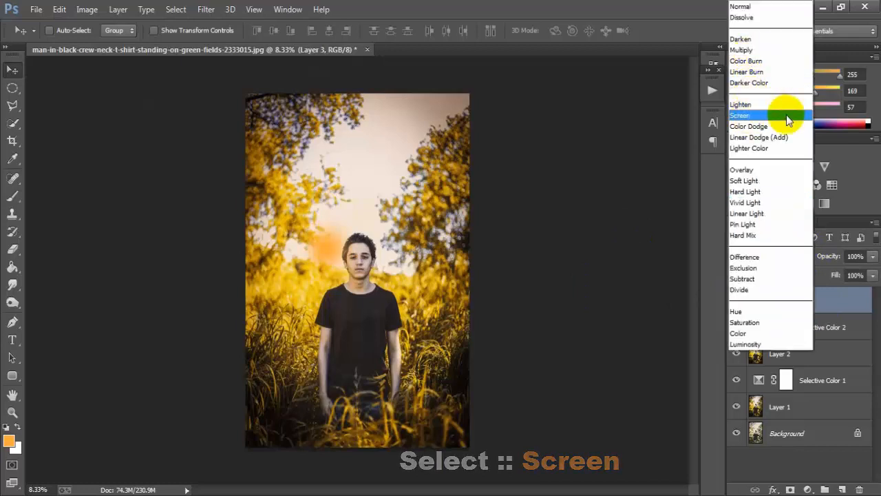
click(787, 116)
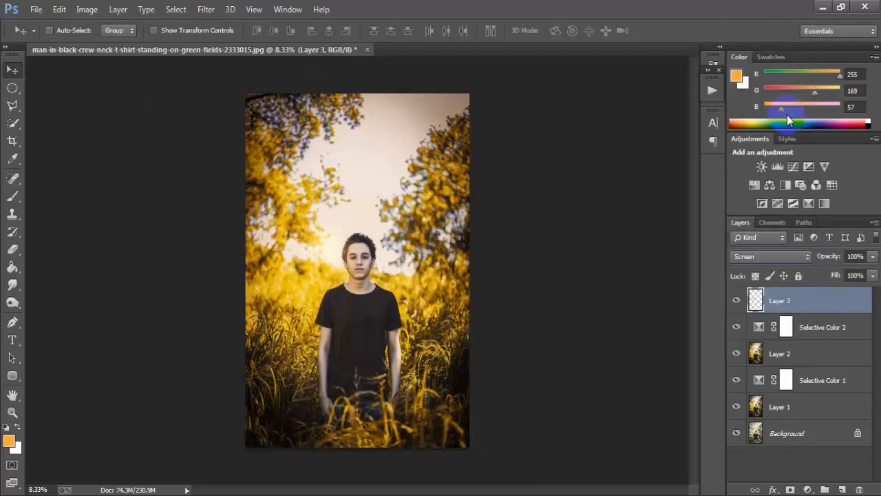
click(735, 303)
click(734, 303)
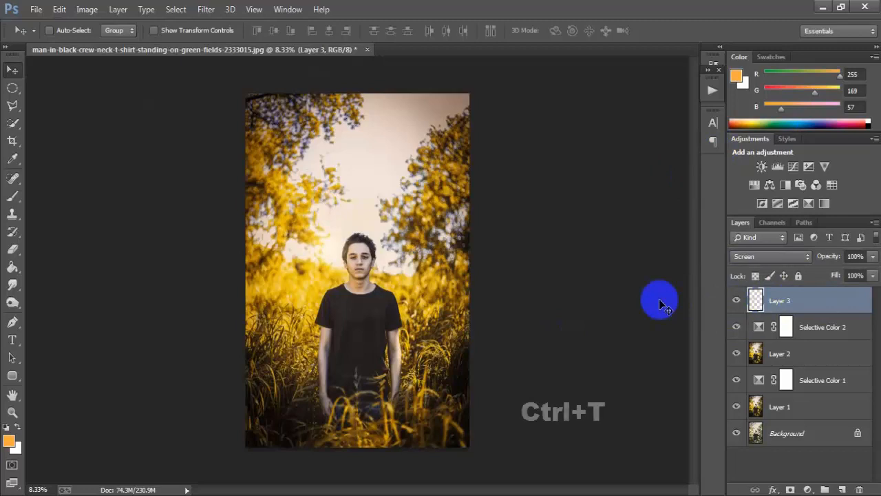
Scale the orange glow on Layer 3 to about 224%, shift it slightly up and left, and set the layer's opacity to 80%
key(ctrl+t)
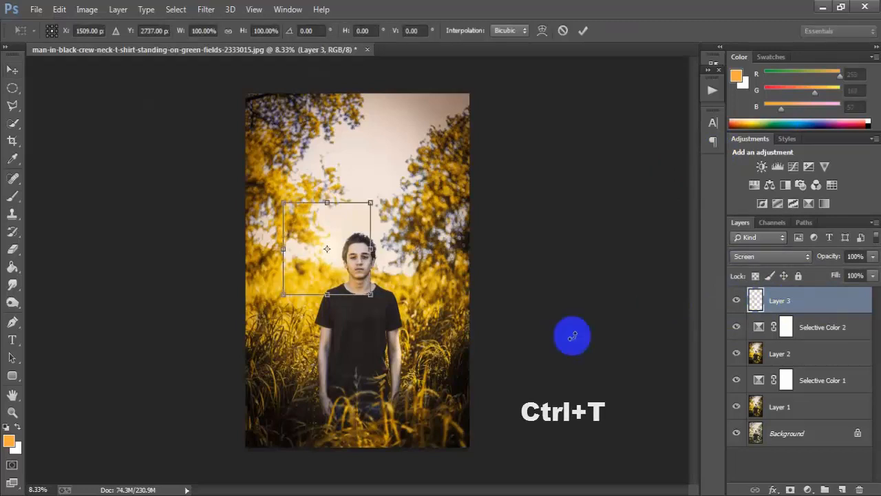
drag(372, 294, 411, 373)
drag(343, 277, 328, 262)
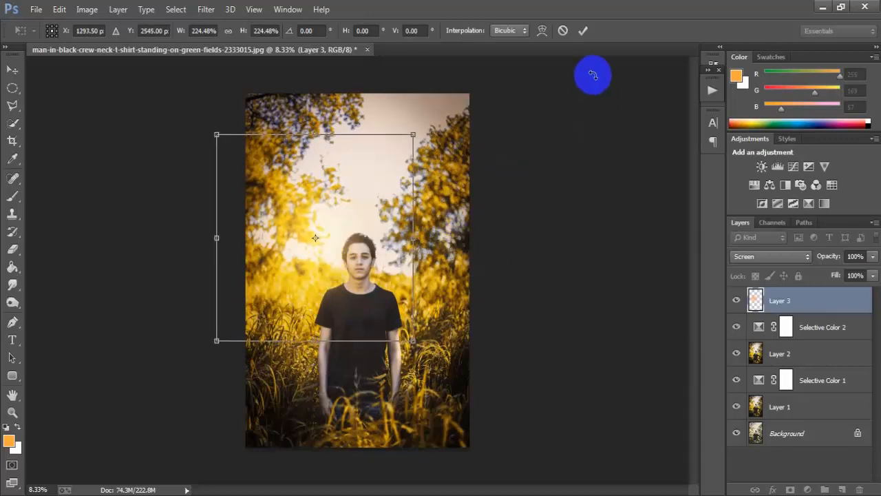
click(581, 31)
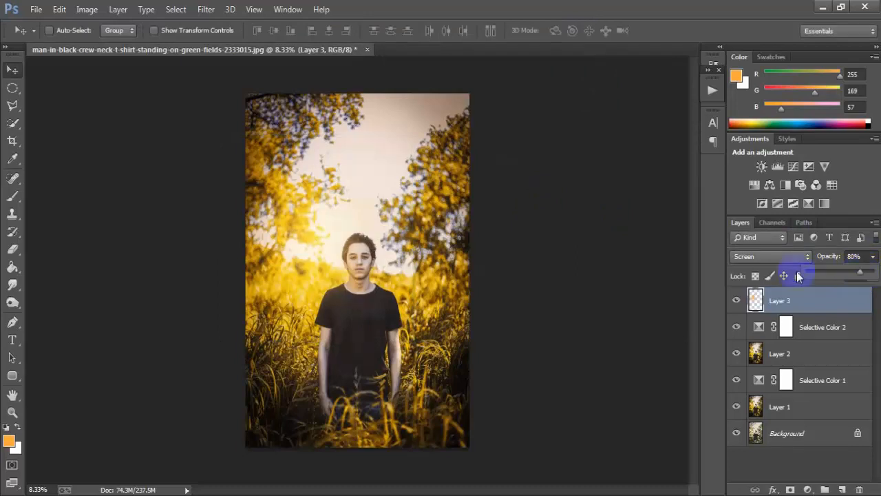
click(671, 274)
Compare the finished grade with the original photo by repeatedly hiding and showing all layers above the Background
key(ctrl+plus)
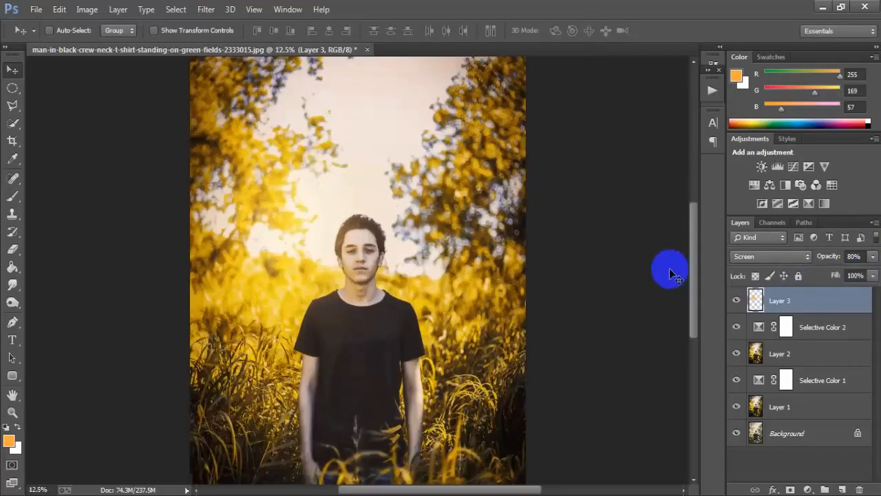
alt+click(734, 434)
alt+click(733, 434)
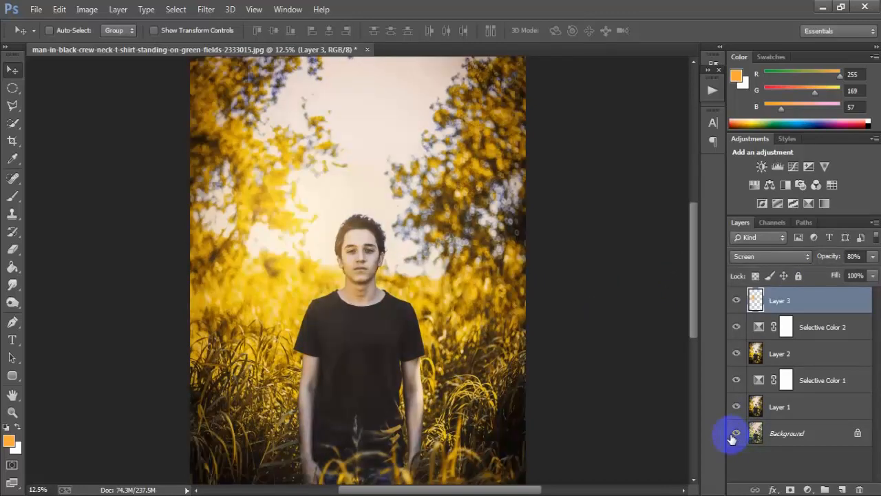
alt+click(733, 434)
alt+click(734, 434)
alt+click(734, 434)
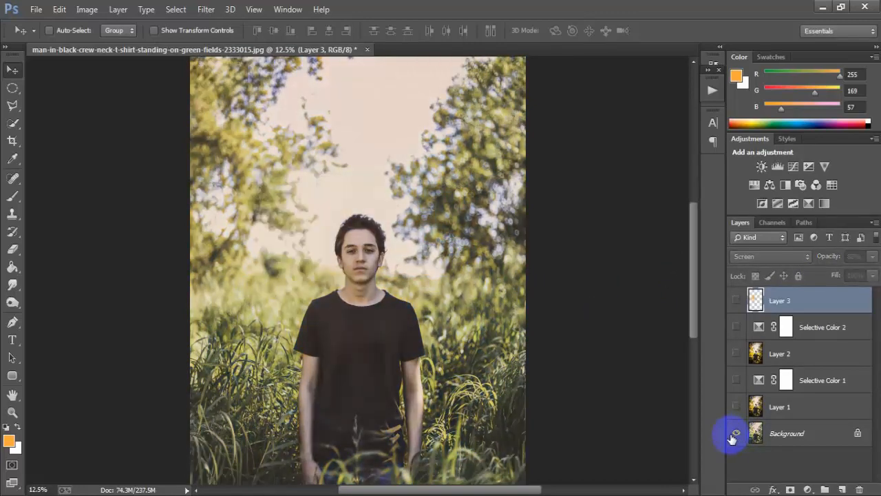
alt+click(733, 433)
alt+click(734, 433)
alt+click(734, 433)
scroll(551, 361, down, 1)
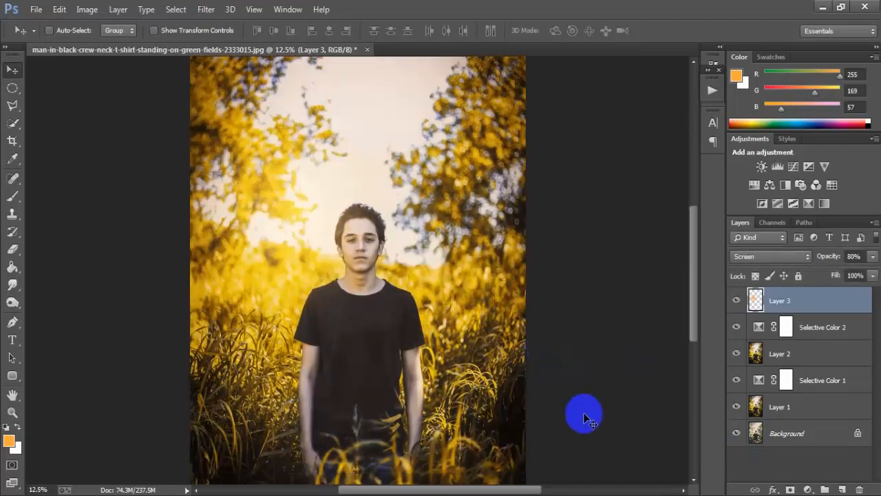